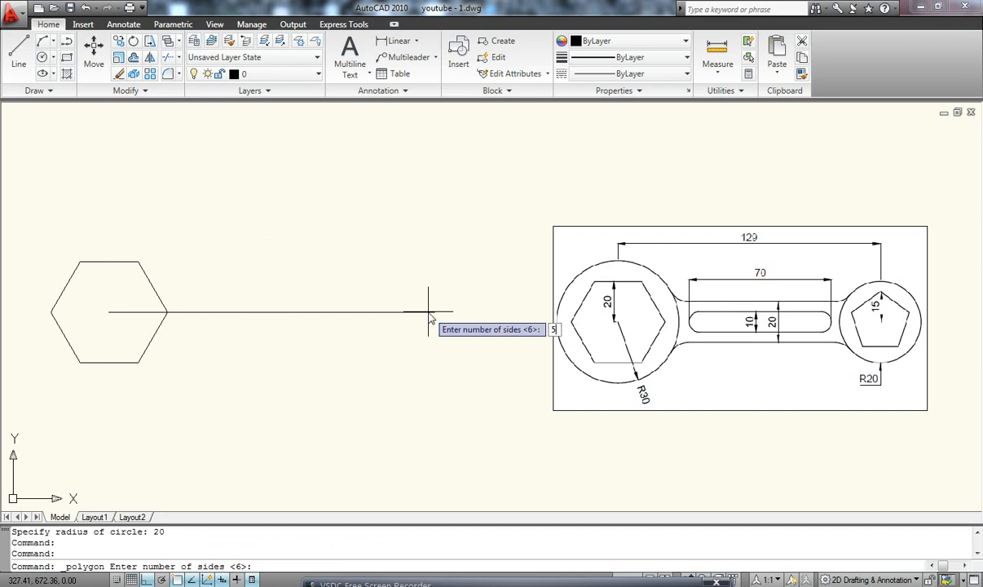
# Draw a five-sided polygon inscribed in a circle of radius 15, centred on the right end of the centre line
pyautogui.click(433, 311)
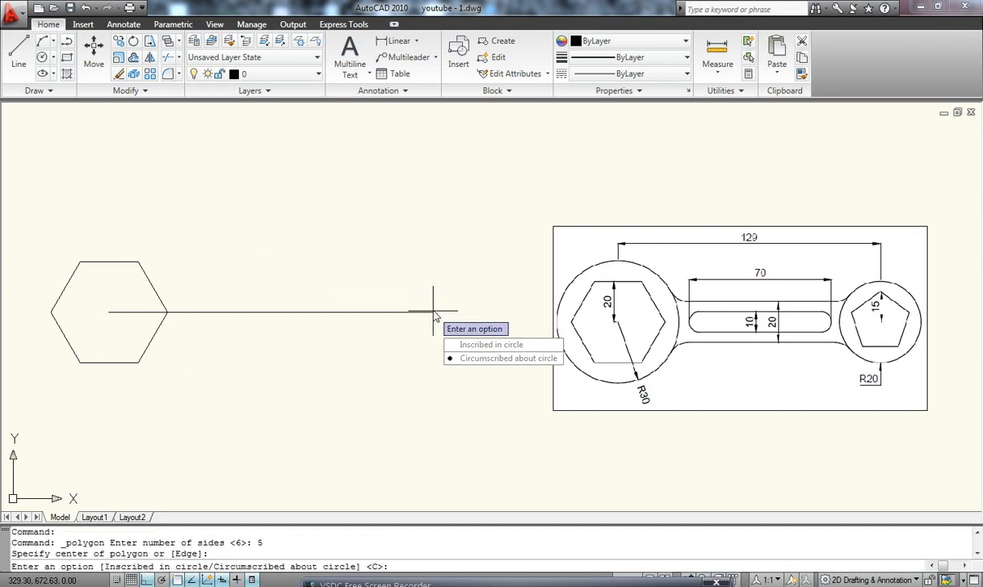
pyautogui.click(481, 344)
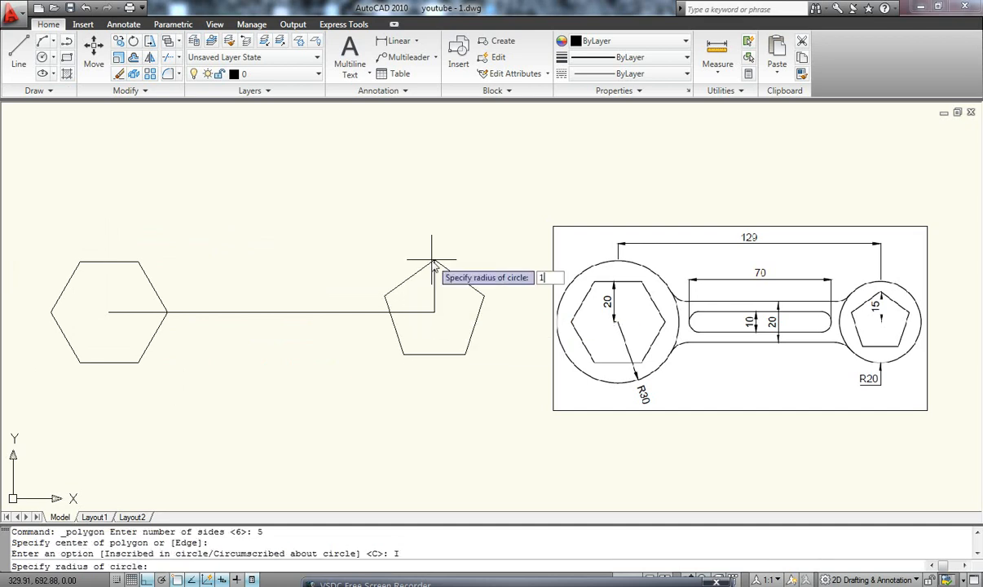
pyautogui.write('15')
pyautogui.press('Return')
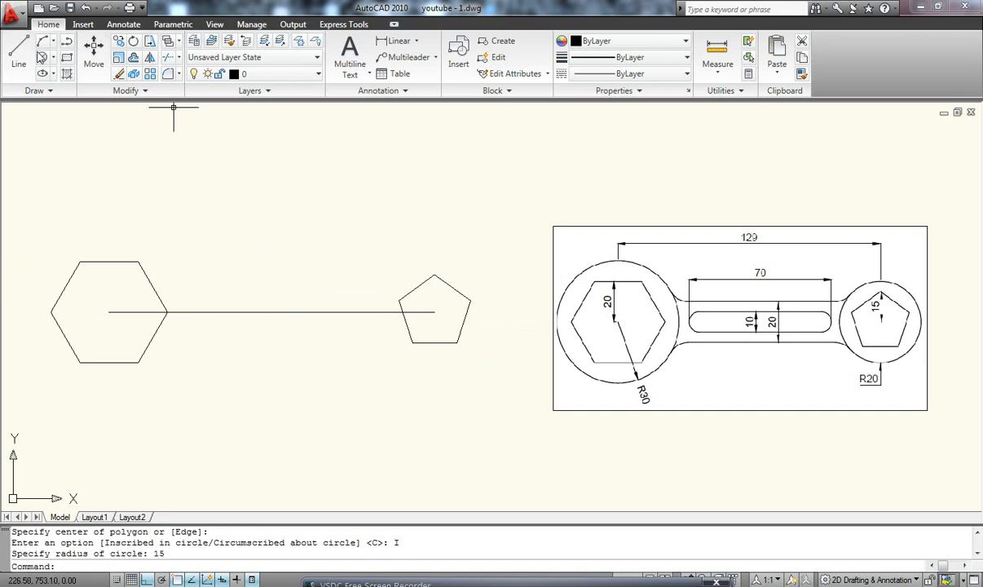
# Draw a circle of radius 30 around the hexagon, centred on the left end of the centre line
pyautogui.click(53, 58)
pyautogui.click(80, 80)
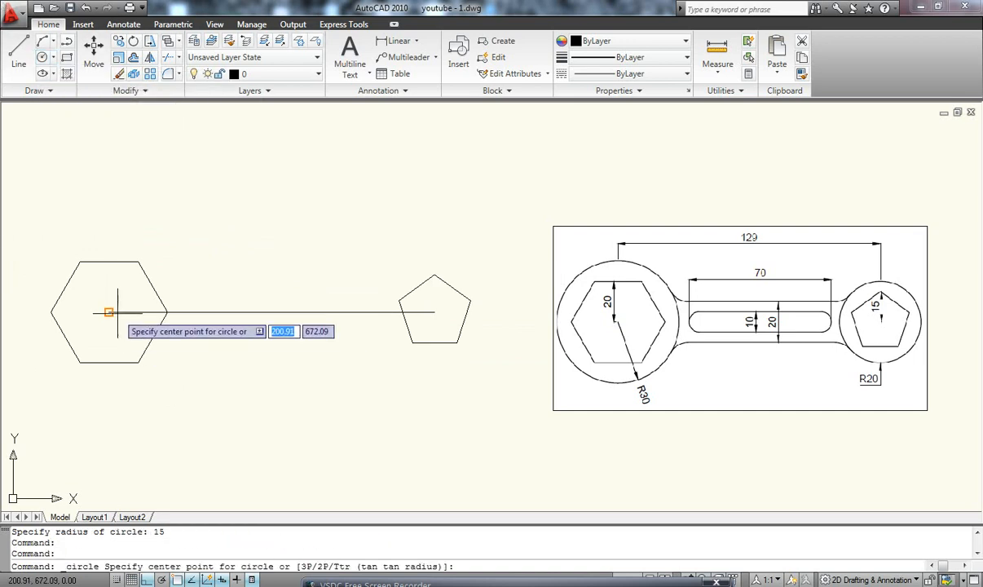
pyautogui.click(108, 312)
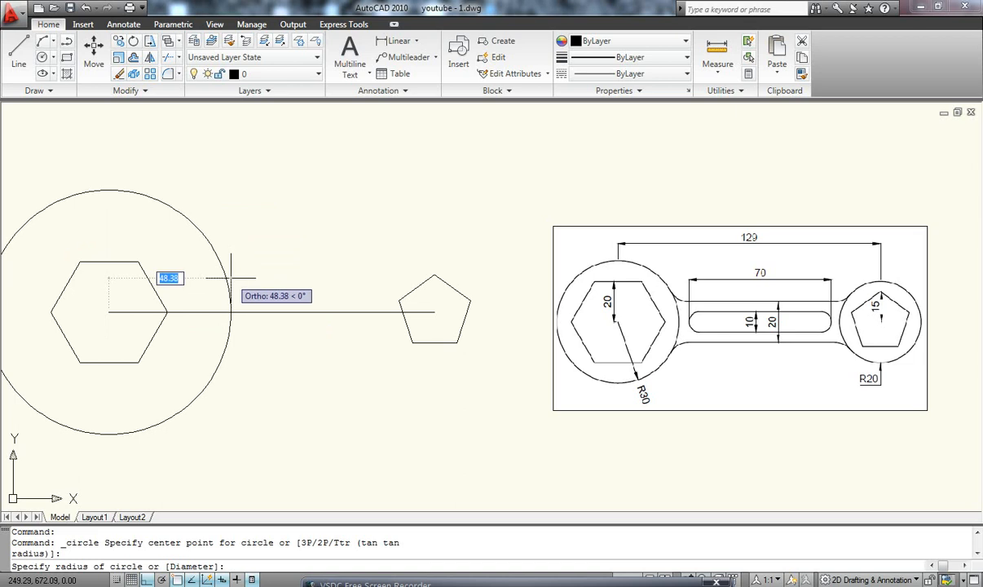
pyautogui.press('Return')
# Draw a circle of radius 20 around the pentagon, centred on the right end of the centre line
pyautogui.click(42, 58)
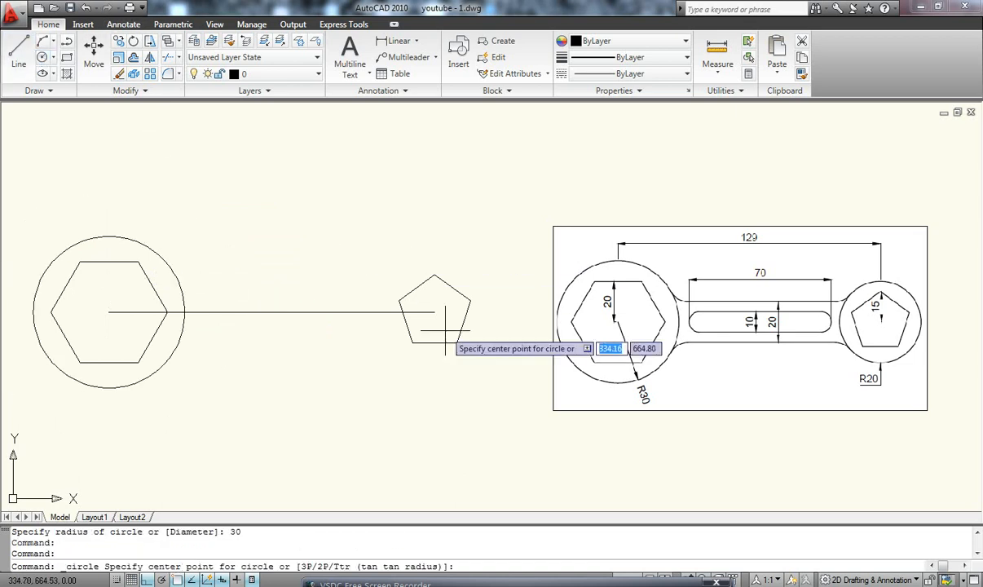
pyautogui.click(435, 311)
pyautogui.write('2')
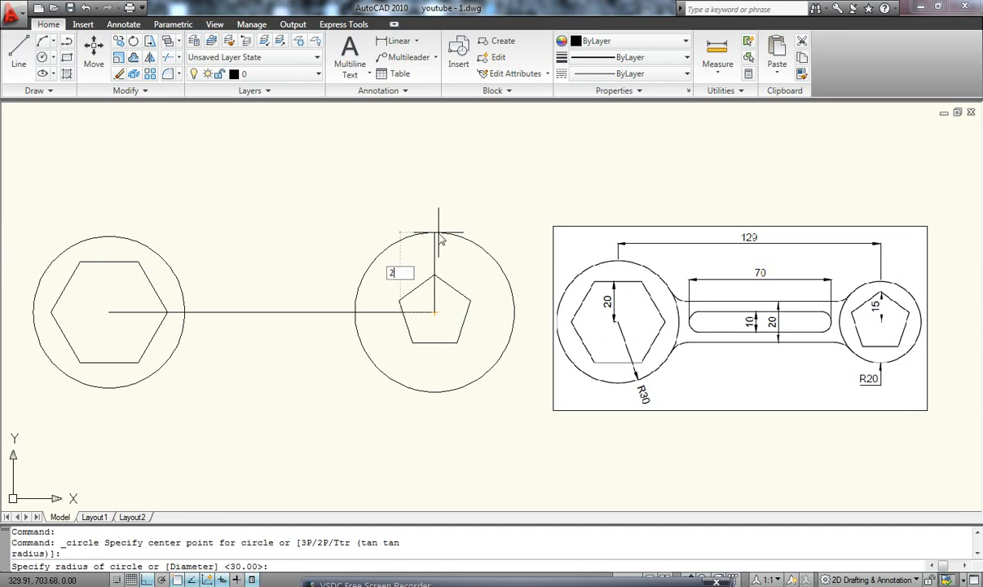
pyautogui.write('0')
pyautogui.press('Return')
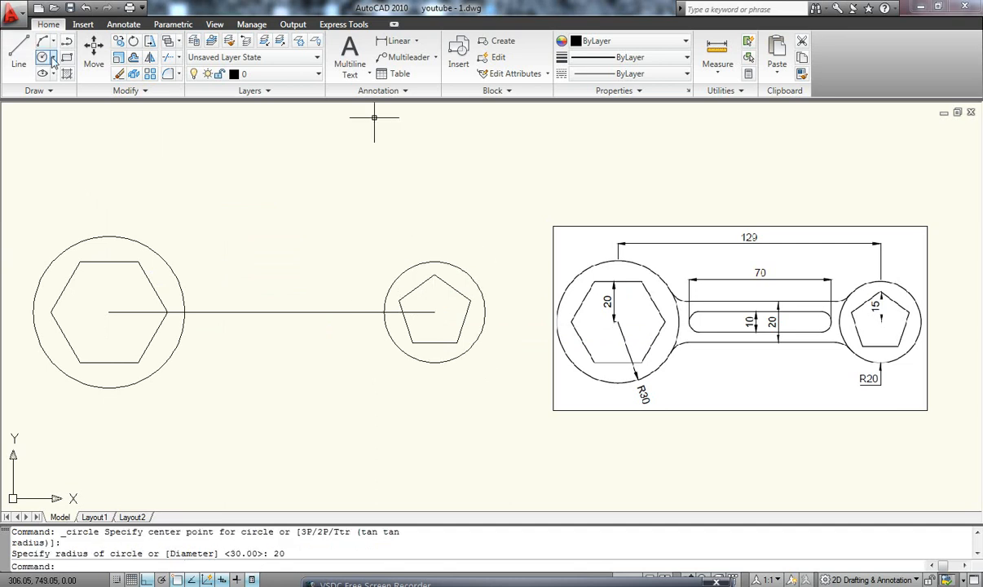
# Draw a vertical guide line up from the centre line, 4.5 right of the large circle, and erase its horizontal helper segment
pyautogui.click(18, 50)
pyautogui.click(109, 312)
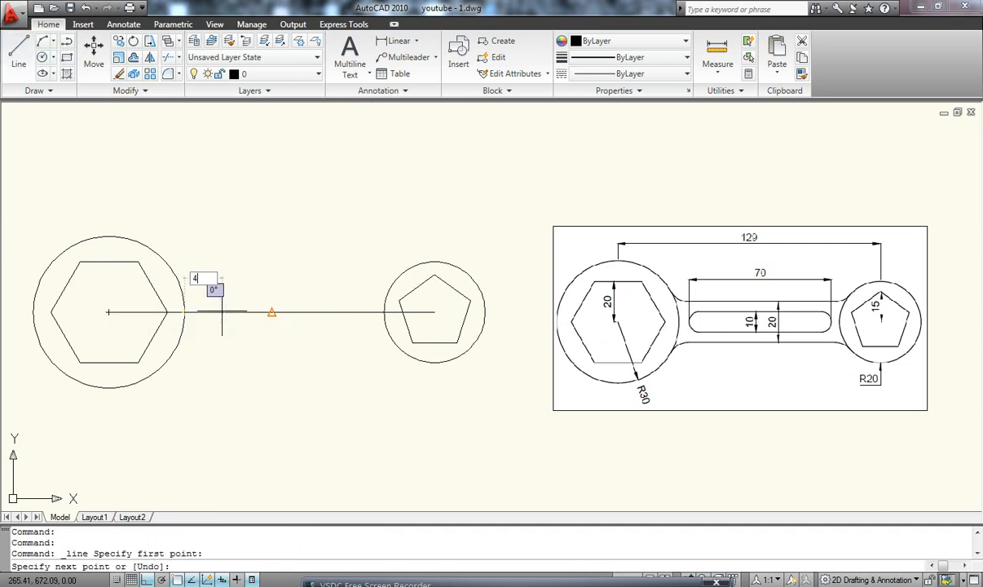
pyautogui.press('Return')
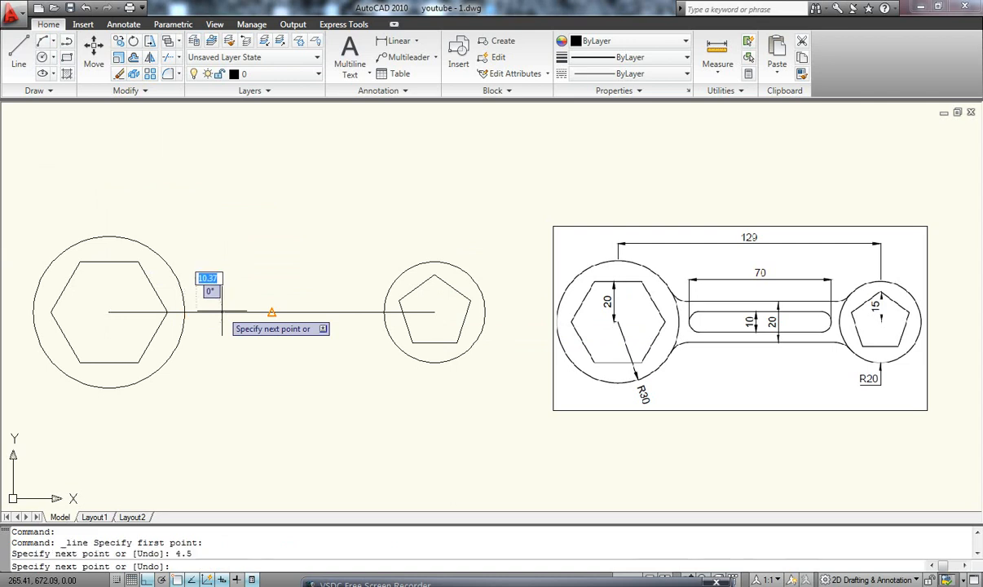
pyautogui.click(195, 185)
pyautogui.press('Escape')
pyautogui.click(189, 312)
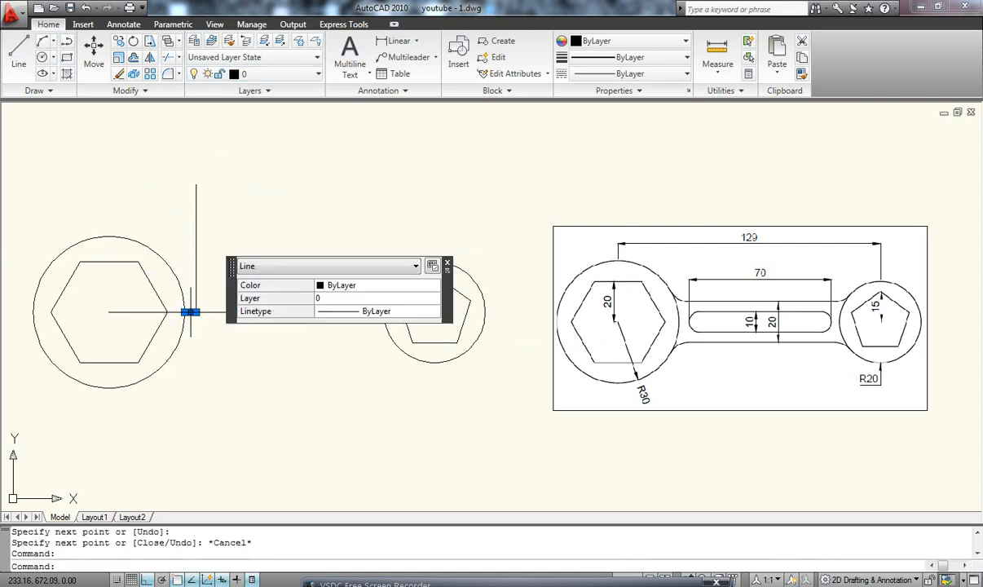
pyautogui.press('Delete')
# Offset the vertical guide line 70 to the right, towards the pentagon end
pyautogui.click(126, 57)
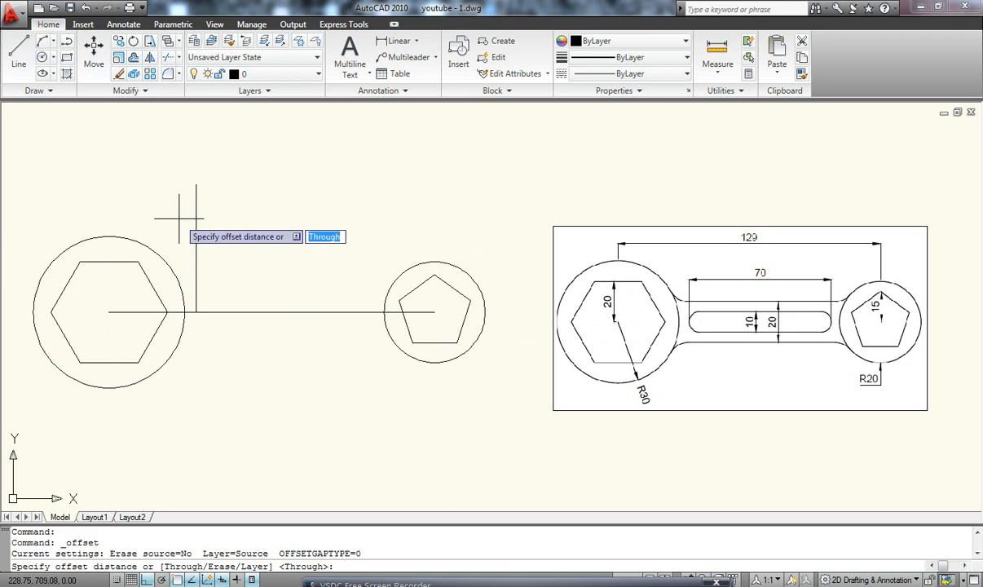
pyautogui.click(196, 249)
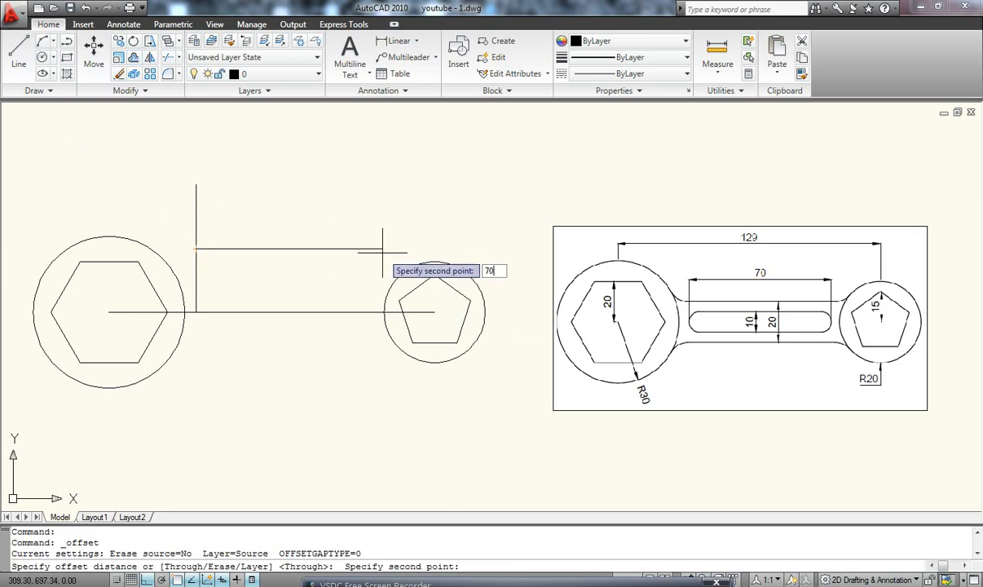
pyautogui.press('Return')
pyautogui.click(196, 265)
pyautogui.click(257, 248)
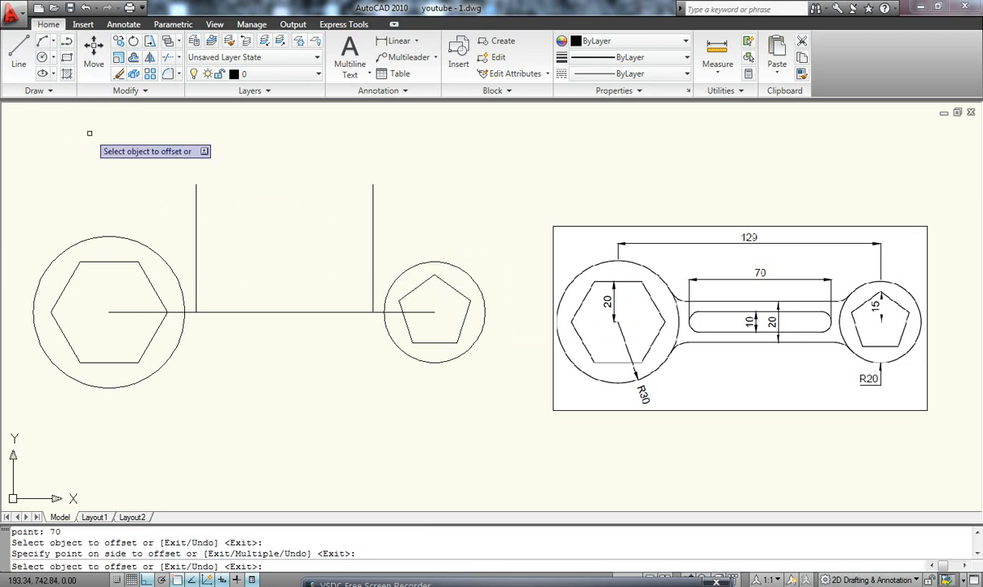
pyautogui.press('Escape')
# Offset the centre line in increments of 5 to create two parallel lines above it and two below it
pyautogui.click(127, 58)
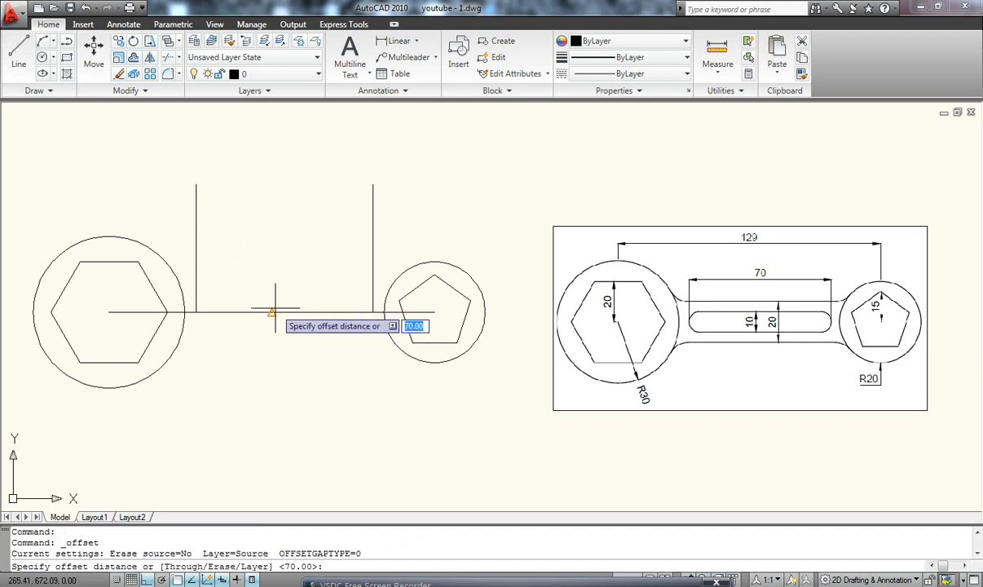
pyautogui.click(275, 309)
pyautogui.write('5')
pyautogui.press('Return')
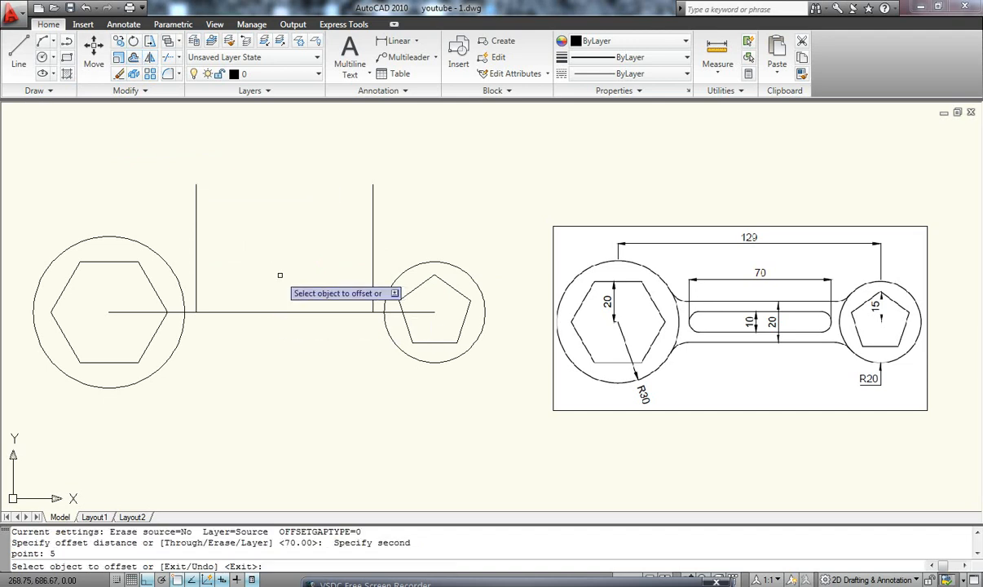
pyautogui.click(285, 311)
pyautogui.click(283, 299)
pyautogui.click(283, 300)
pyautogui.click(284, 281)
pyautogui.click(286, 311)
pyautogui.click(286, 326)
pyautogui.click(287, 324)
pyautogui.click(287, 337)
pyautogui.press('Escape')
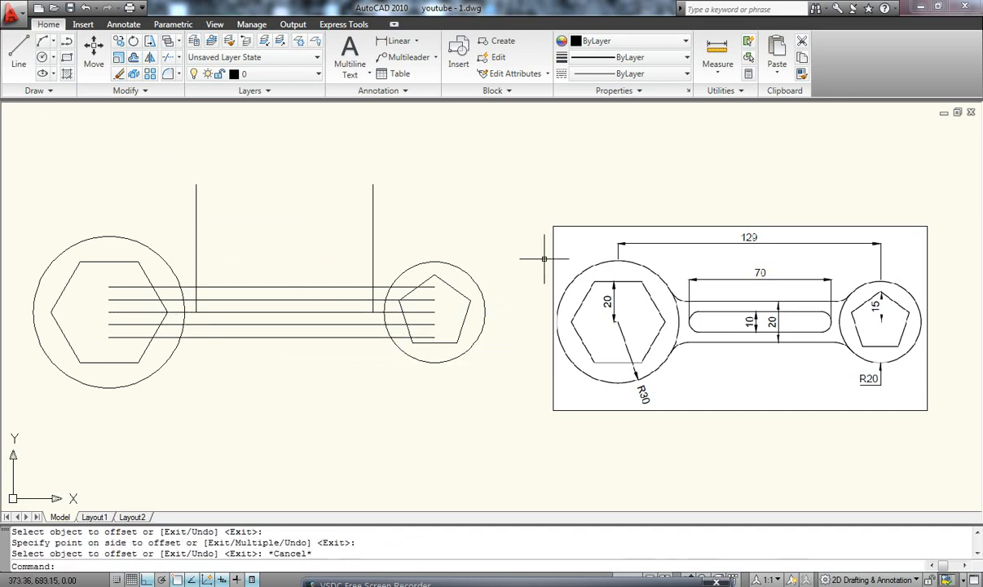
# From the left guide line's foot, draw a segment 5 long to the right along the centre line, continuing into a short vertical line upward
pyautogui.click(42, 57)
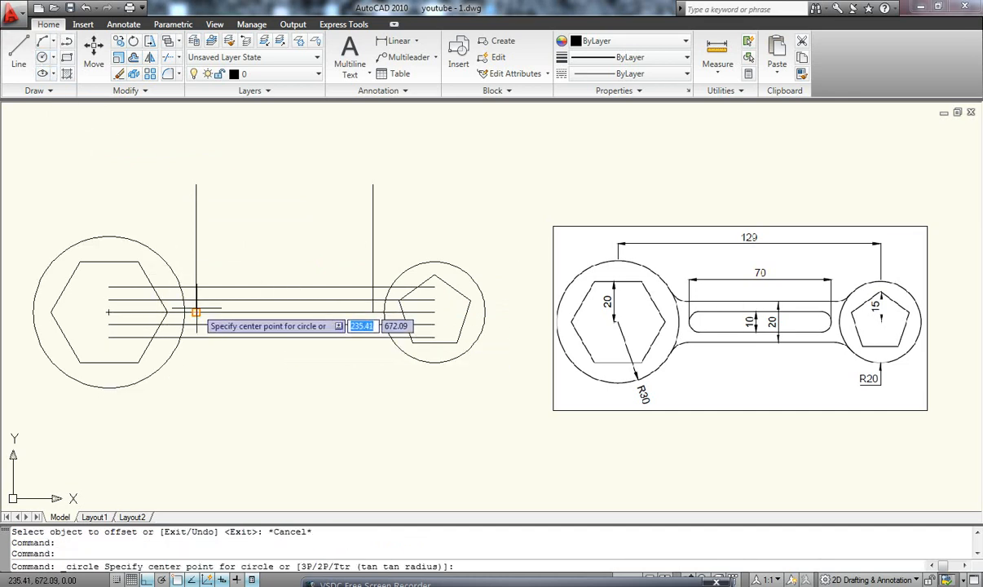
pyautogui.click(18, 53)
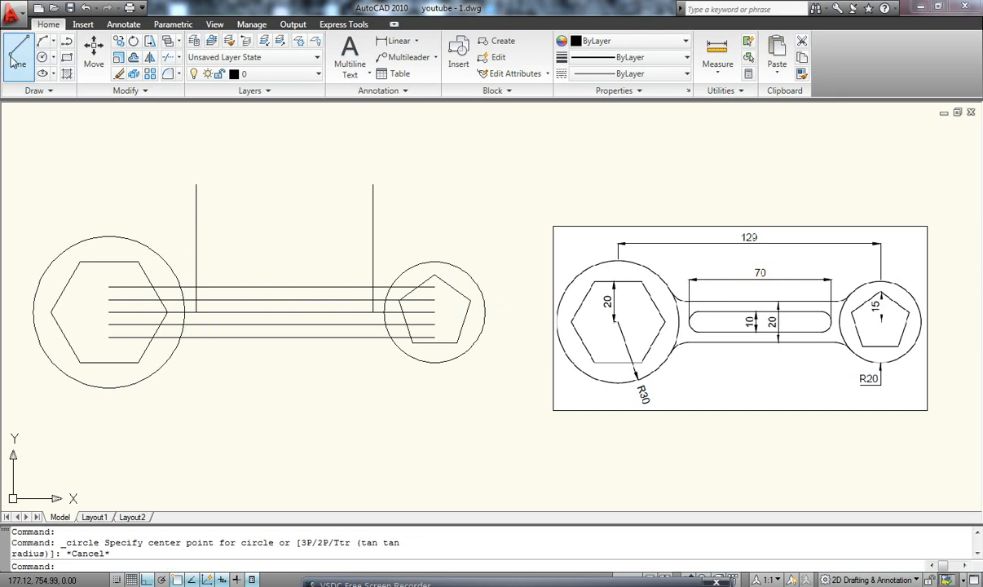
pyautogui.click(195, 313)
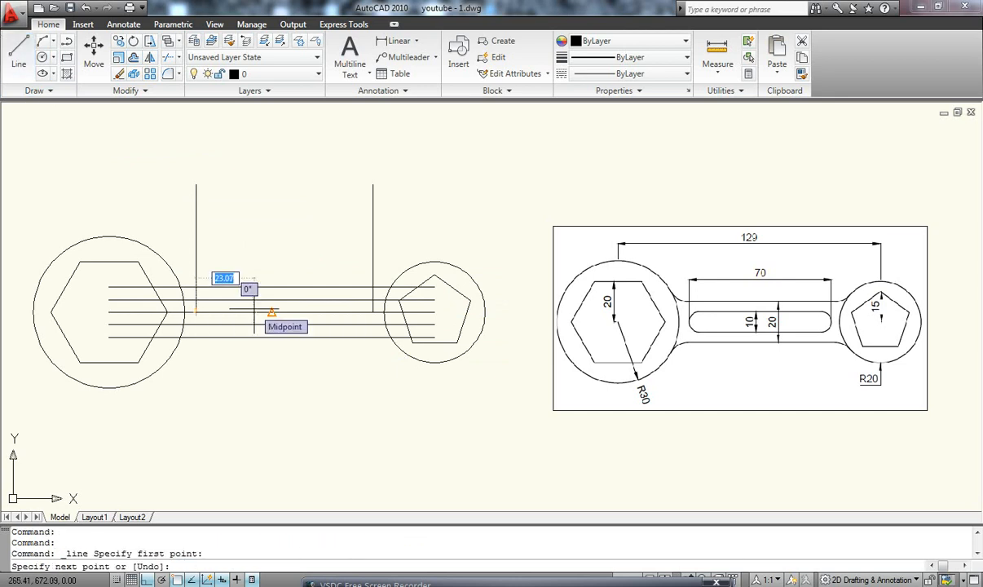
pyautogui.press('Return')
pyautogui.click(208, 257)
pyautogui.press('Escape')
# From the right guide line's foot, draw a segment 5 long to the left along the centre line, continuing into a short vertical line upward
pyautogui.click(18, 53)
pyautogui.click(373, 312)
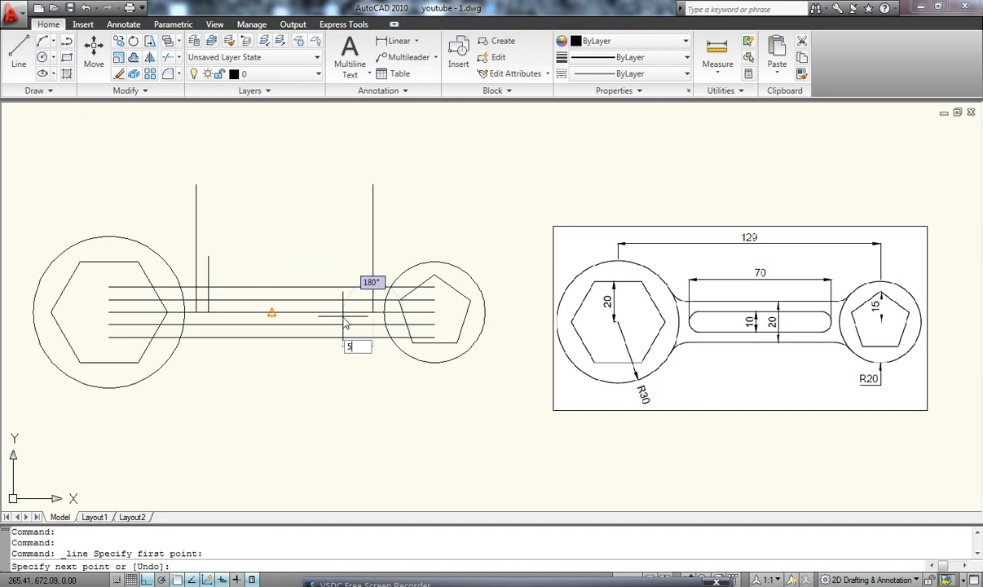
pyautogui.press('Return')
pyautogui.click(360, 287)
pyautogui.press('Escape')
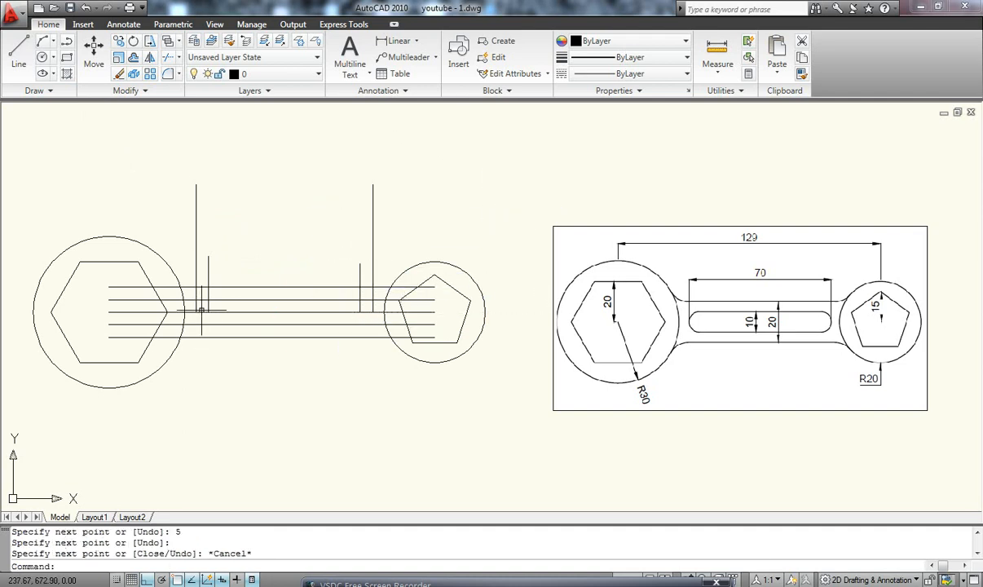
# Erase the two short horizontal helper segments between the guide lines and the short vertical lines
pyautogui.click(202, 311)
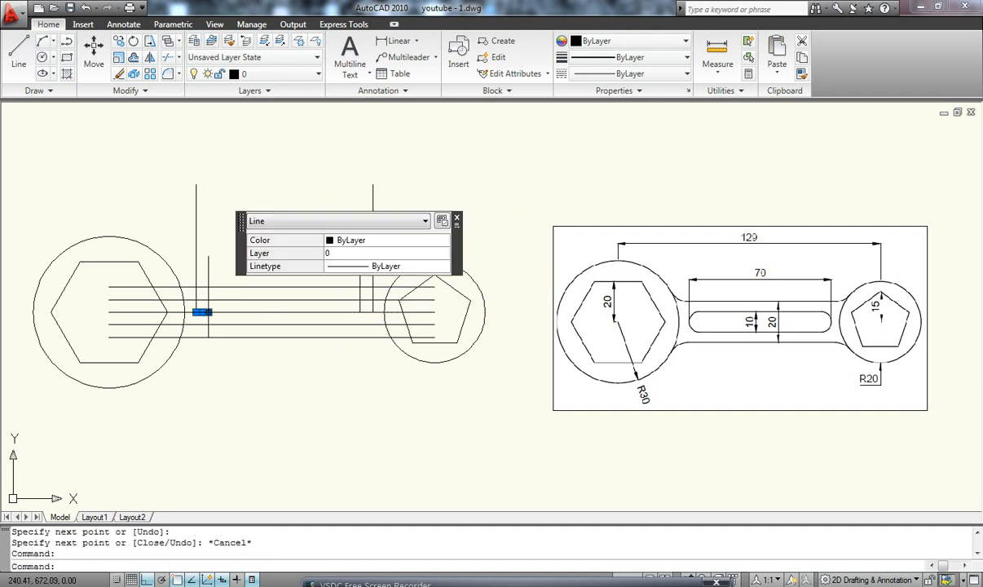
pyautogui.click(367, 312)
pyautogui.press('Delete')
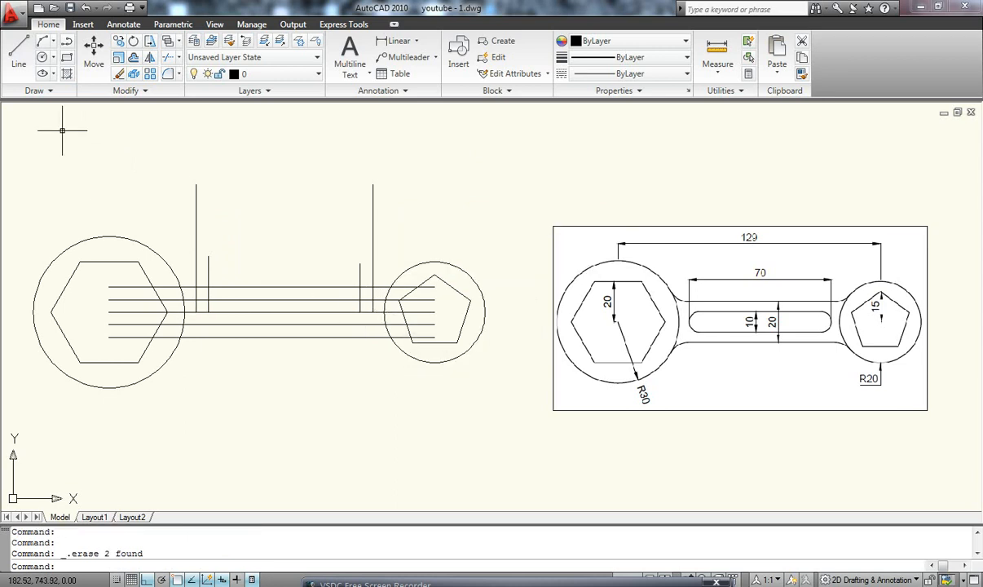
# Draw two slot-end circles of radius 5, centred where the short vertical lines meet the centre line
pyautogui.click(45, 56)
pyautogui.click(209, 312)
pyautogui.write('5')
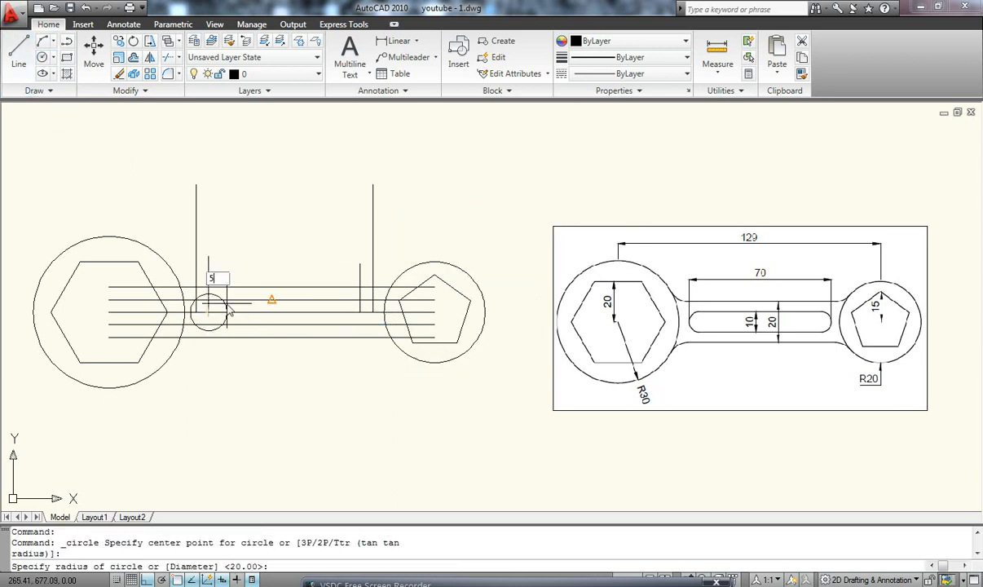
pyautogui.press('Return')
pyautogui.click(42, 59)
pyautogui.click(360, 312)
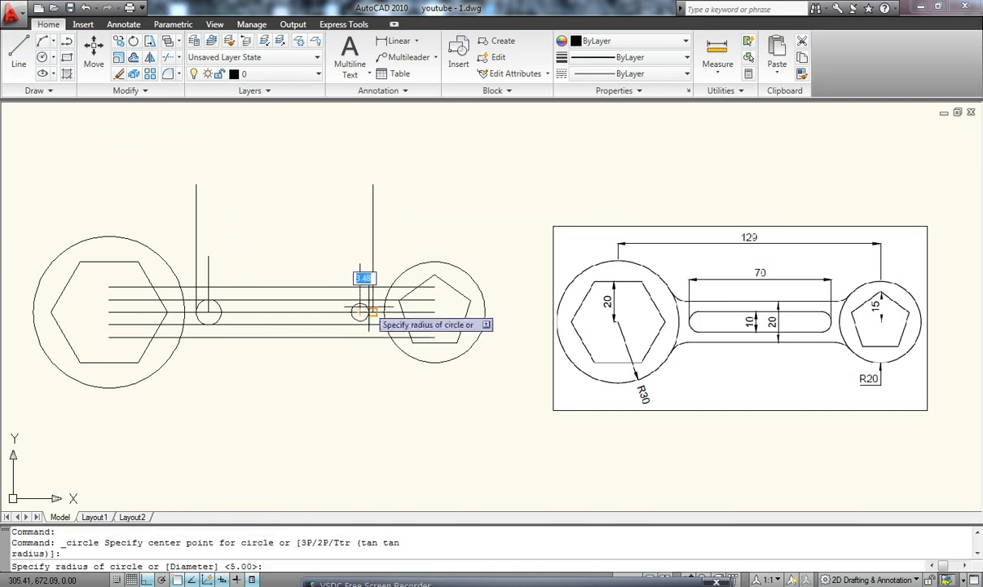
pyautogui.write('5')
pyautogui.press('Return')
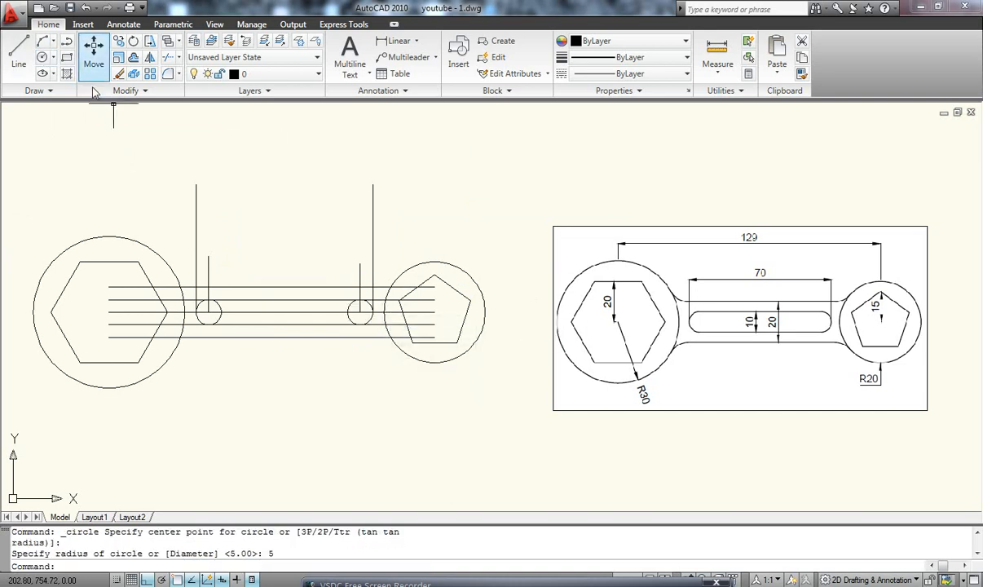
# Erase the short vertical line above the left slot-end circle
pyautogui.click(209, 269)
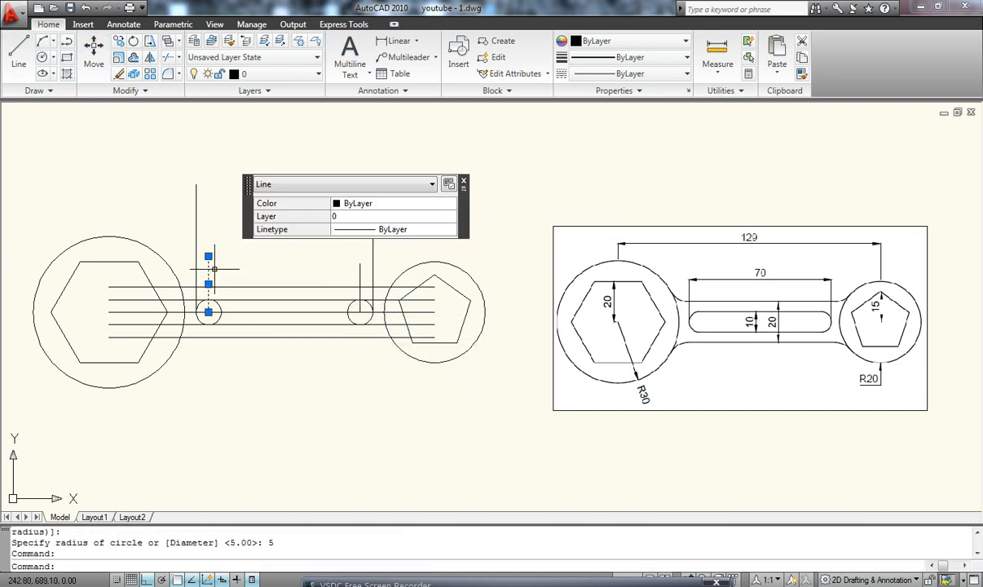
pyautogui.press('Delete')
pyautogui.click(359, 271)
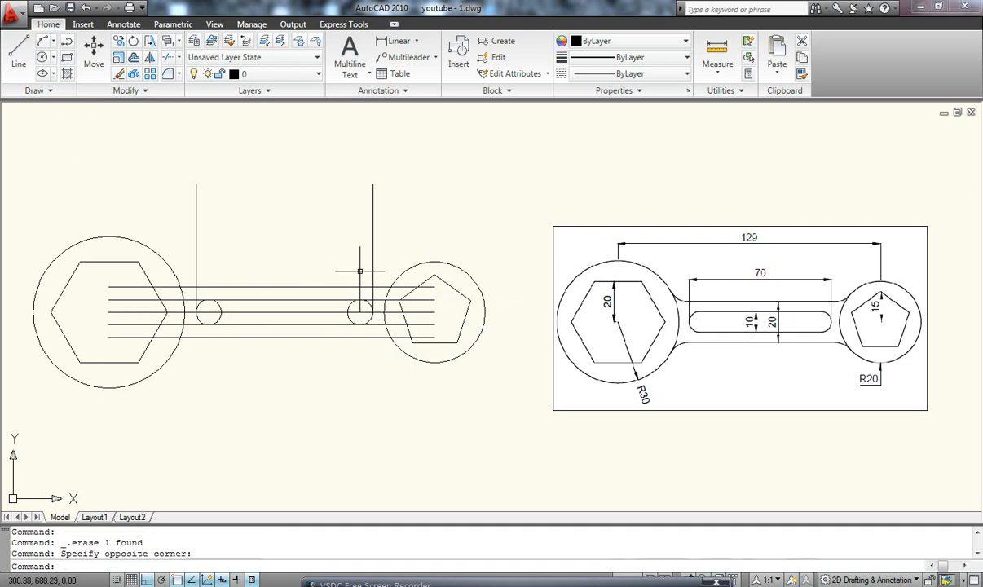
# Trim the five horizontal lines inside the large circle, using both outer circles and the two slot lines as cutting edges
pyautogui.click(168, 61)
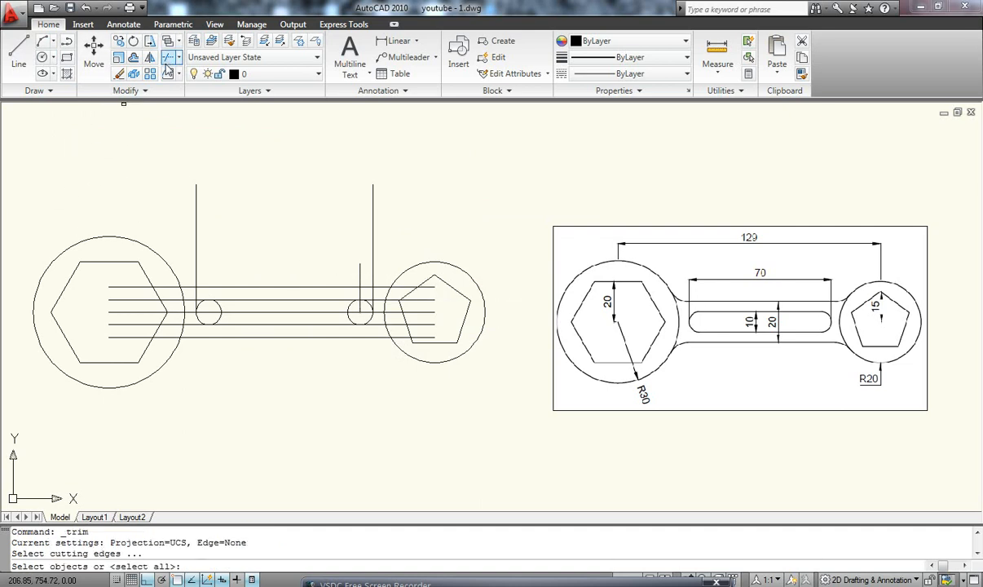
pyautogui.click(167, 262)
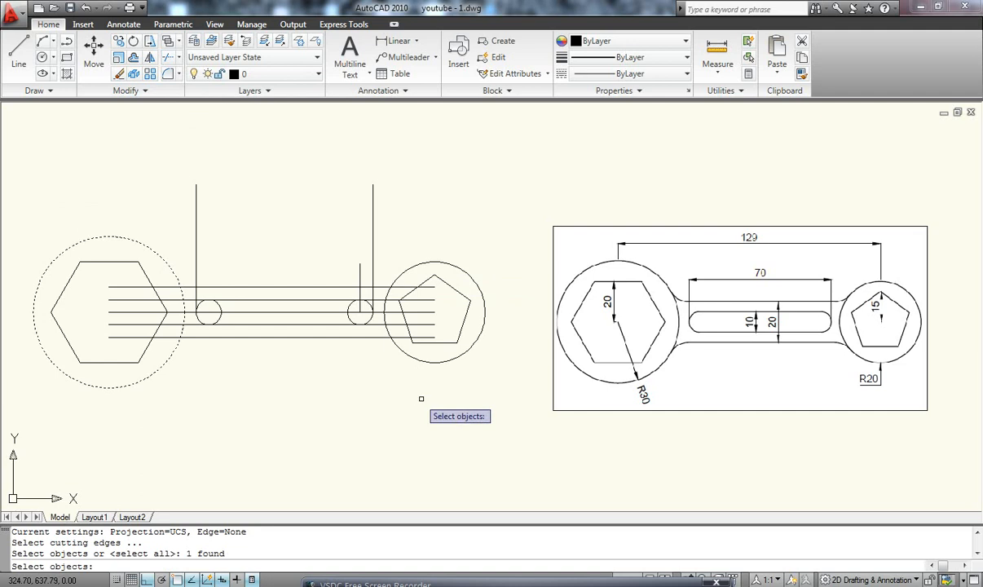
pyautogui.click(397, 278)
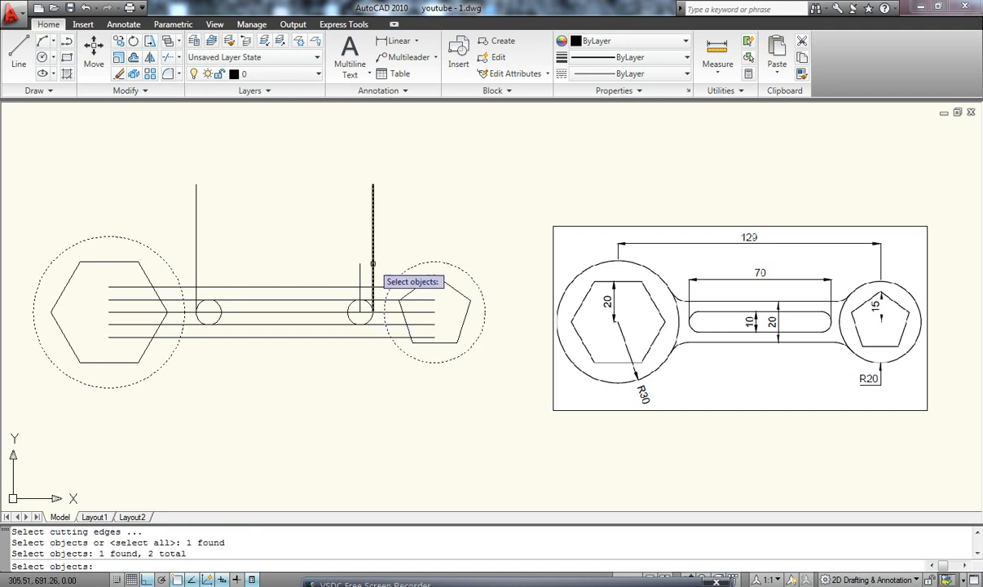
pyautogui.click(345, 301)
pyautogui.click(342, 325)
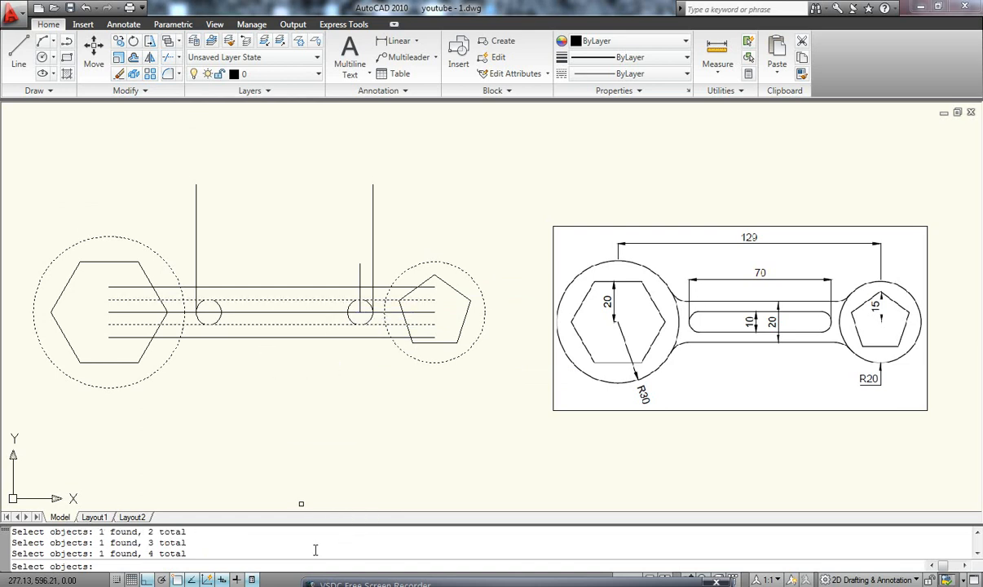
pyautogui.press('Return')
pyautogui.click(90, 274)
pyautogui.click(135, 342)
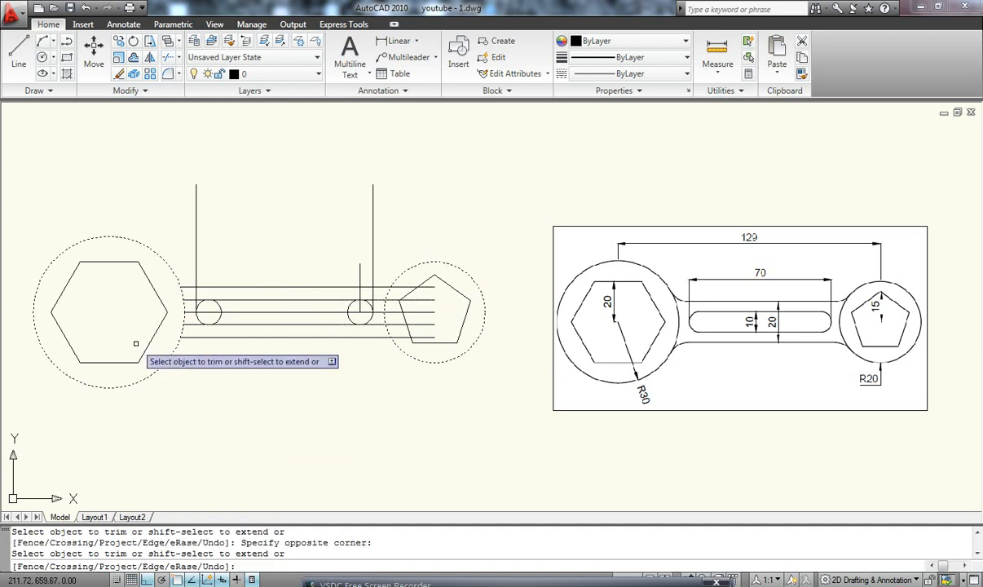
# Trim away the inner halves of both slot-end circles and the horizontal lines inside the small outer circle
pyautogui.click(219, 311)
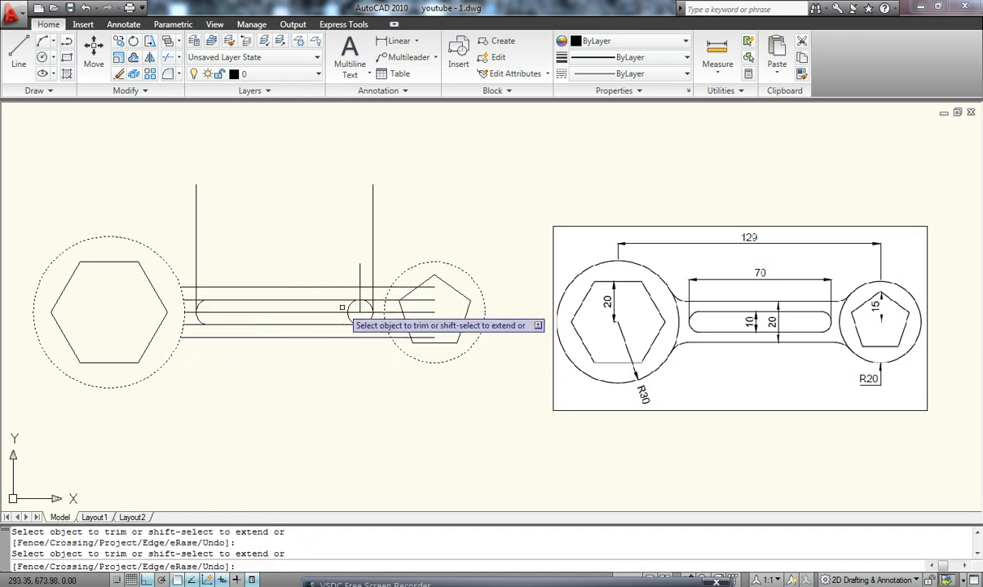
pyautogui.click(349, 310)
pyautogui.click(408, 285)
pyautogui.click(435, 340)
pyautogui.write('u')
pyautogui.press('Return')
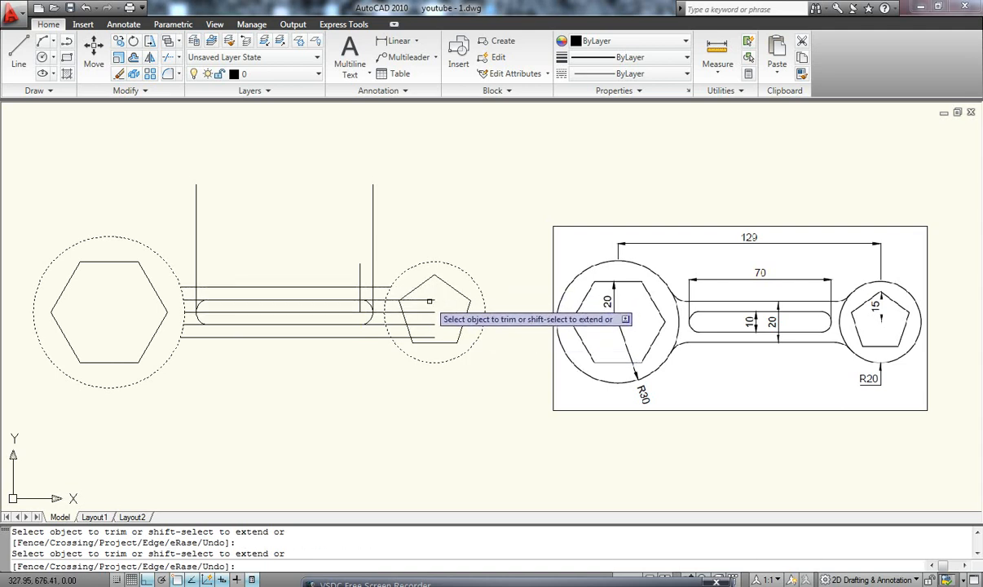
pyautogui.click(429, 325)
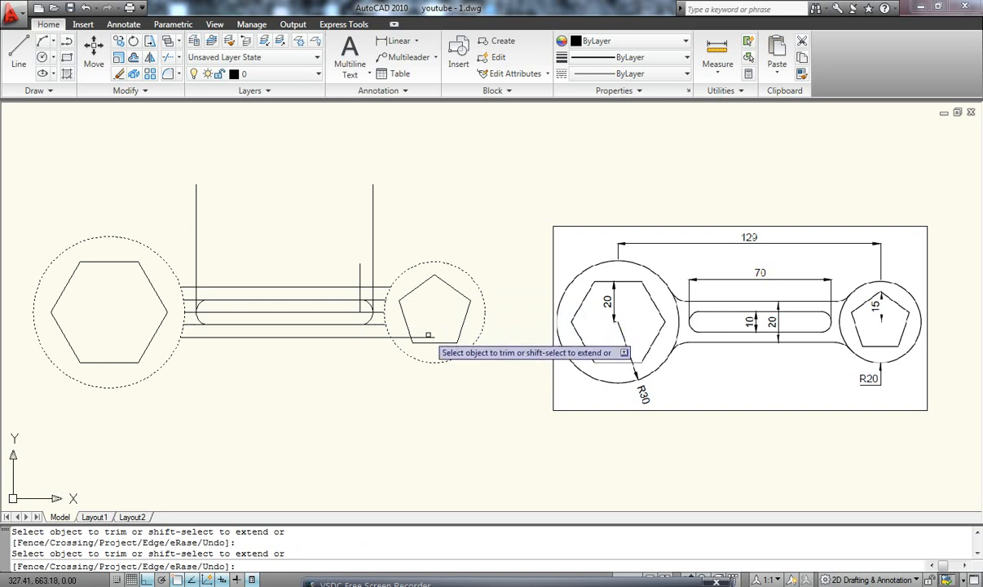
pyautogui.press('Escape')
# Erase the two tall vertical guide lines and the horizontal centre line
pyautogui.click(196, 255)
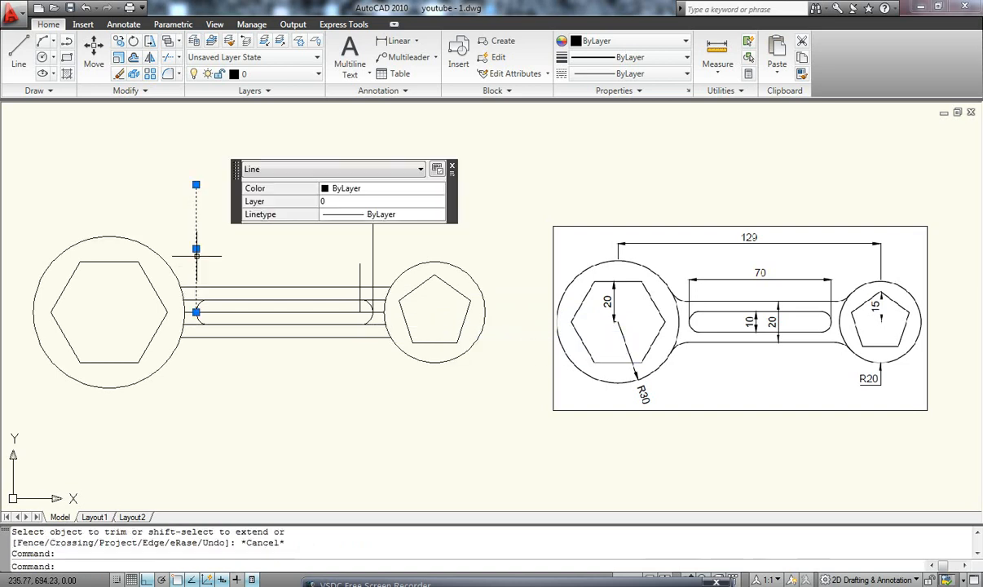
pyautogui.click(373, 260)
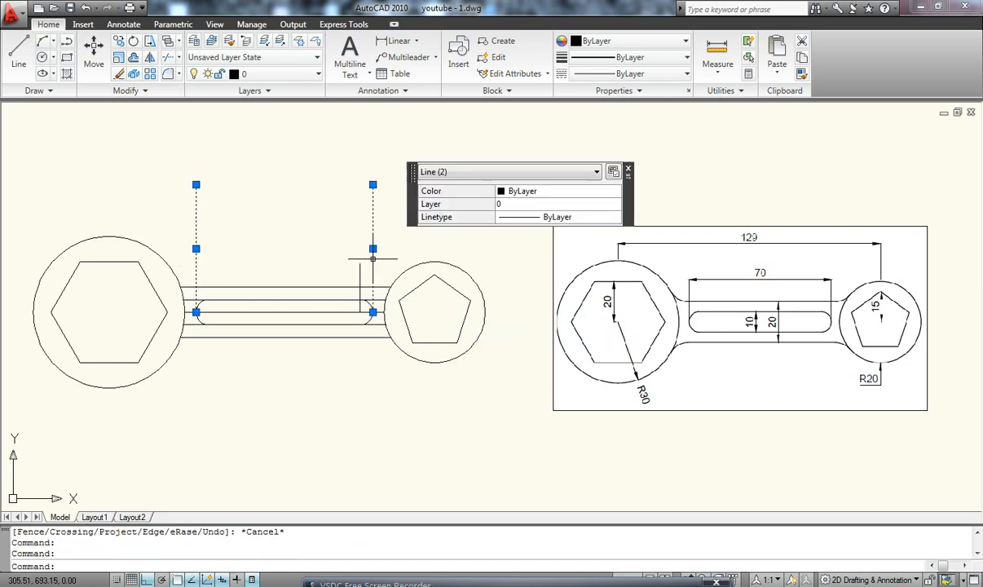
pyautogui.press('Delete')
pyautogui.click(236, 311)
pyautogui.press('Delete')
# Trim the slot lines beyond the two slot-end arcs and erase the leftover short vertical line at the right arc
pyautogui.click(168, 59)
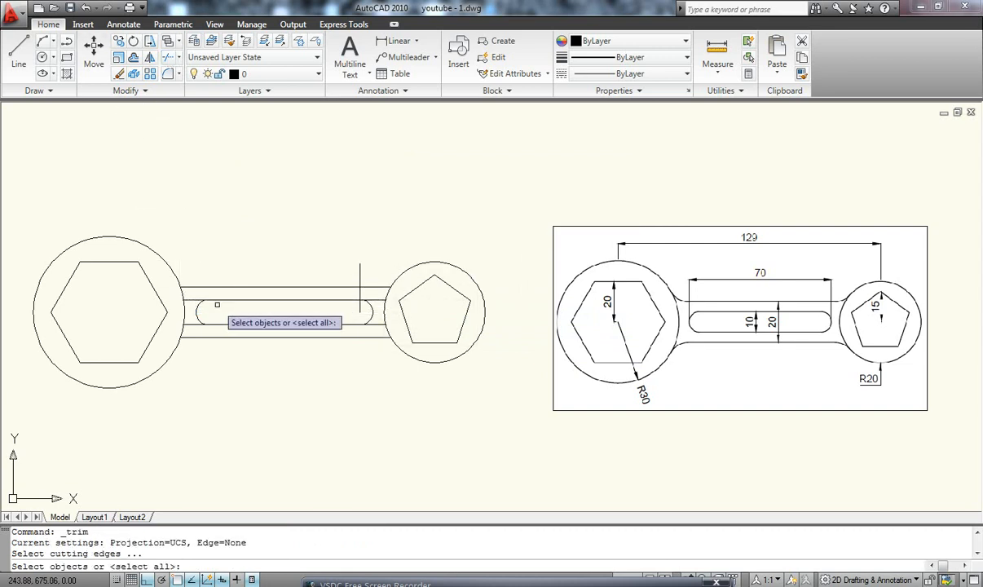
pyautogui.click(199, 313)
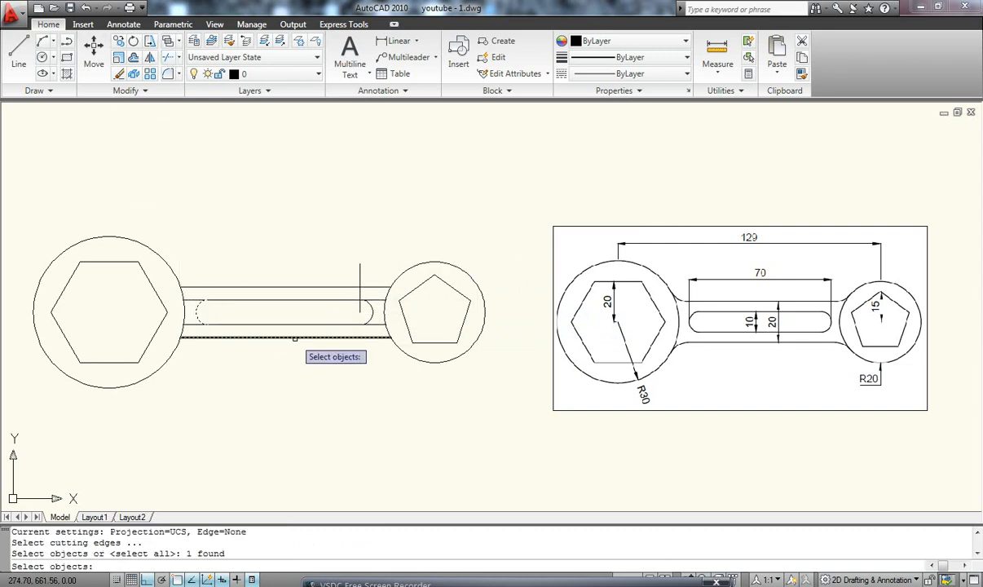
pyautogui.click(371, 312)
pyautogui.press('Return')
pyautogui.click(197, 298)
pyautogui.click(191, 325)
pyautogui.click(373, 300)
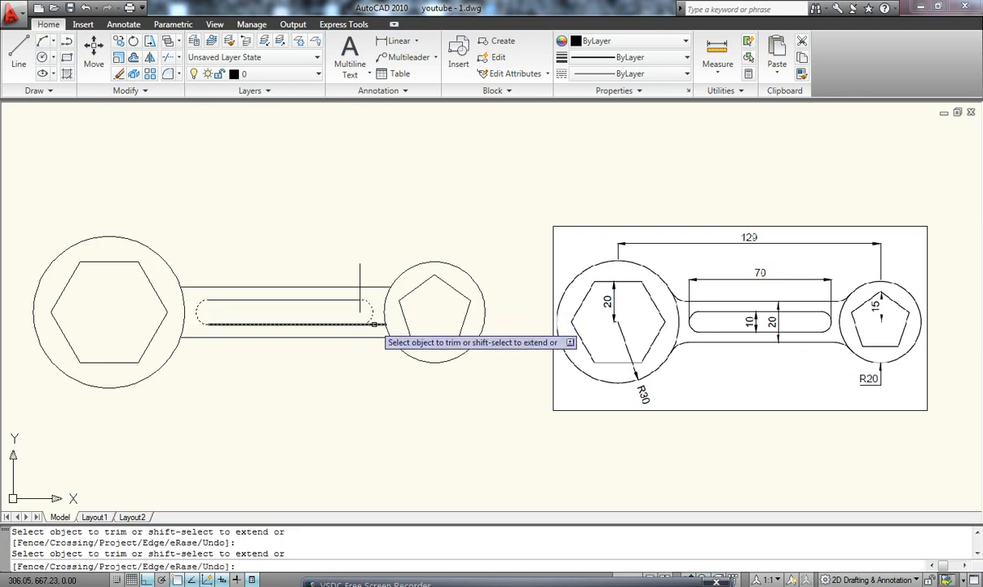
pyautogui.click(375, 324)
pyautogui.press('Escape')
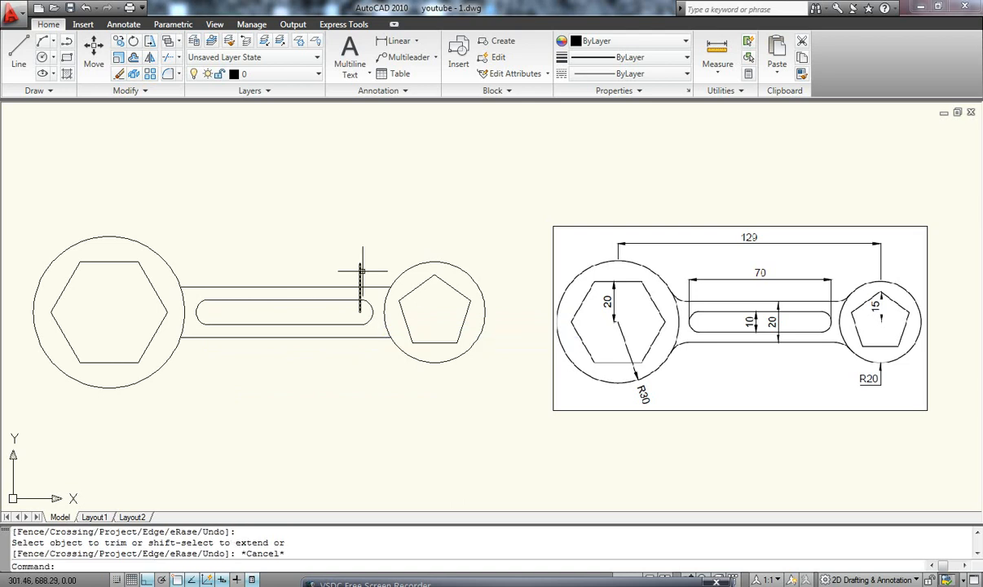
pyautogui.click(360, 271)
pyautogui.press('Delete')
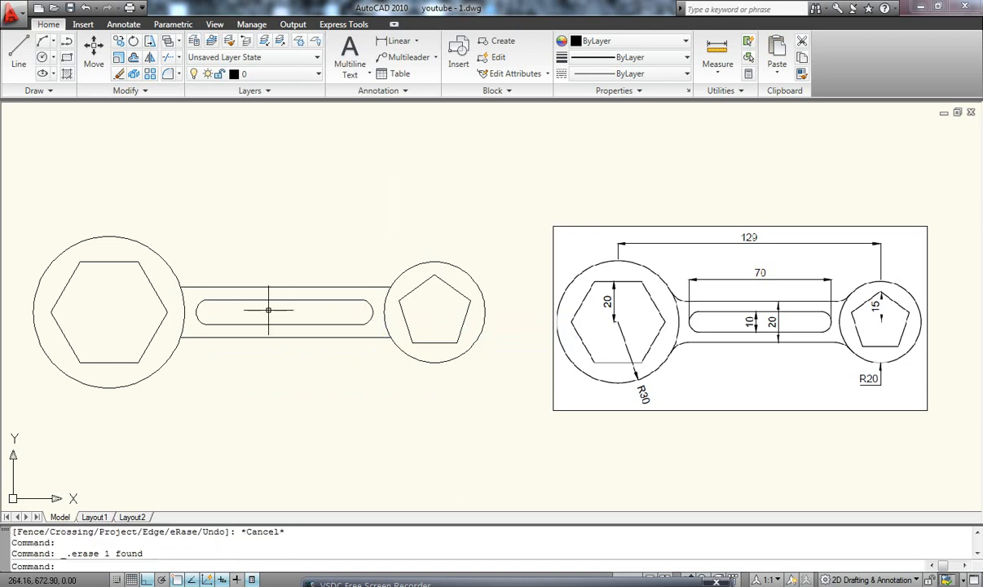
# Draw a Tan, Tan, Radius circle of radius 5 touching the large outer circle and the upper handle line
pyautogui.click(53, 60)
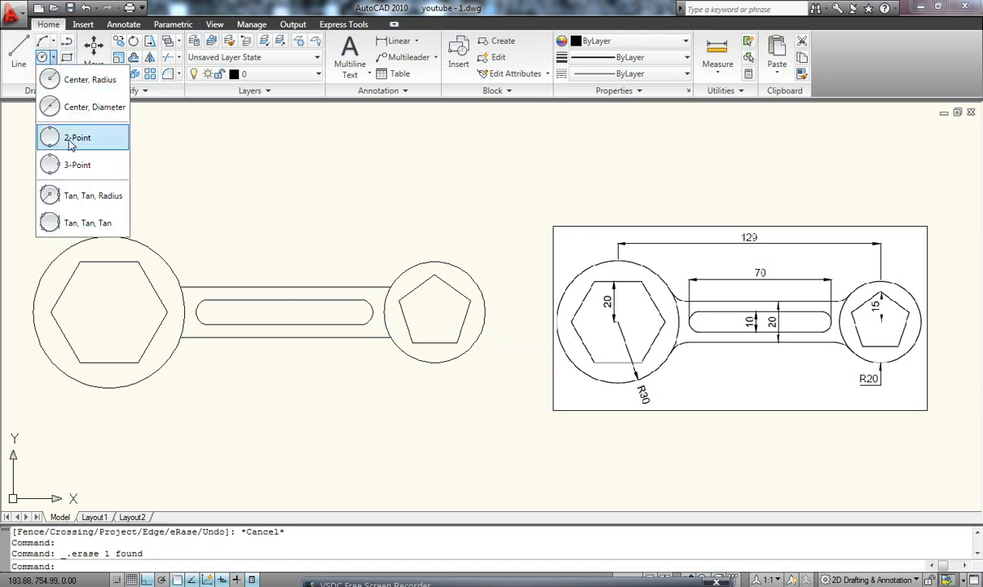
pyautogui.click(79, 197)
pyautogui.click(174, 269)
pyautogui.click(186, 287)
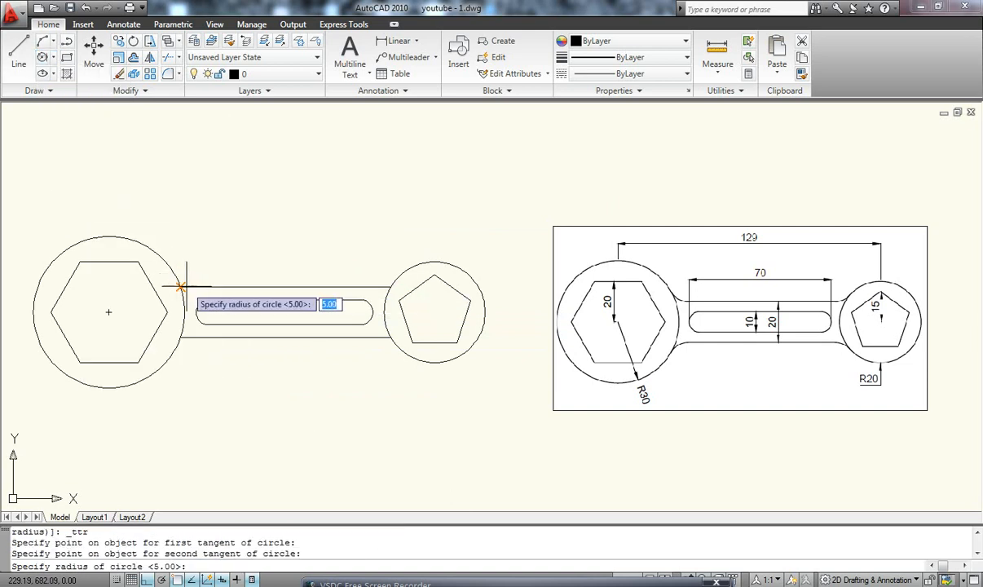
pyautogui.click(180, 282)
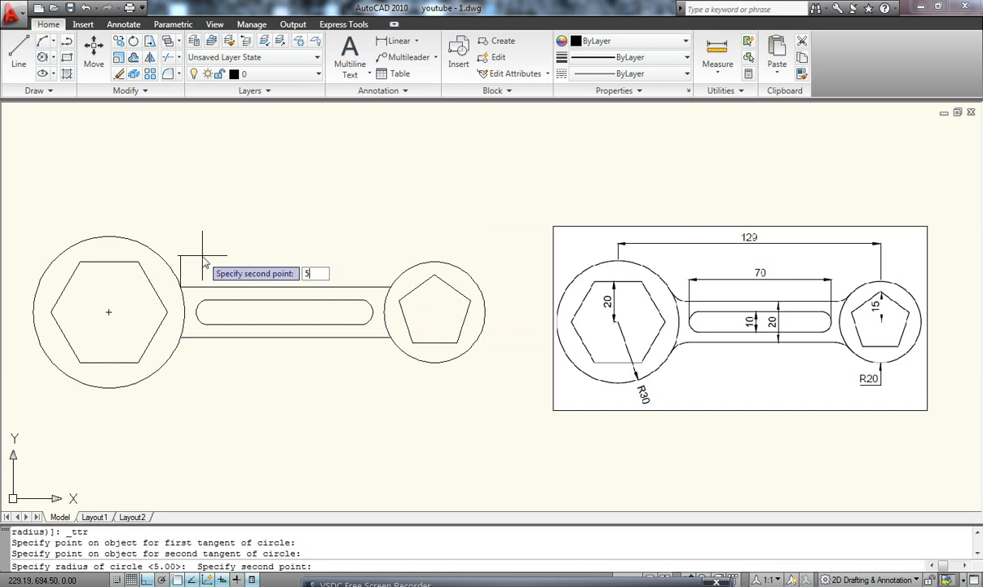
pyautogui.press('Return')
# Draw a Tan, Tan, Radius circle of radius 5 touching the large outer circle and the lower handle line
pyautogui.click(42, 58)
pyautogui.click(181, 345)
pyautogui.click(194, 337)
pyautogui.click(180, 339)
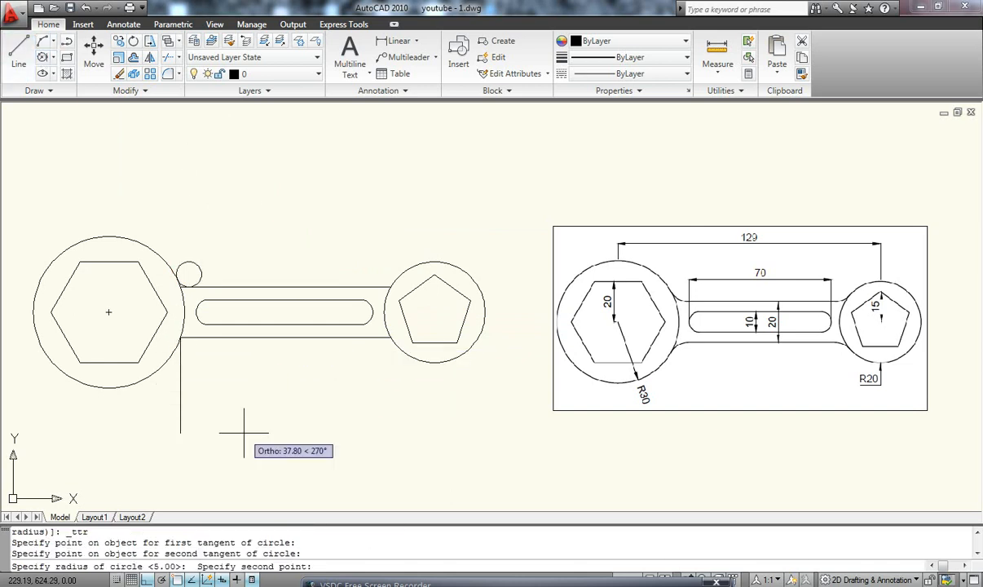
pyautogui.press('Return')
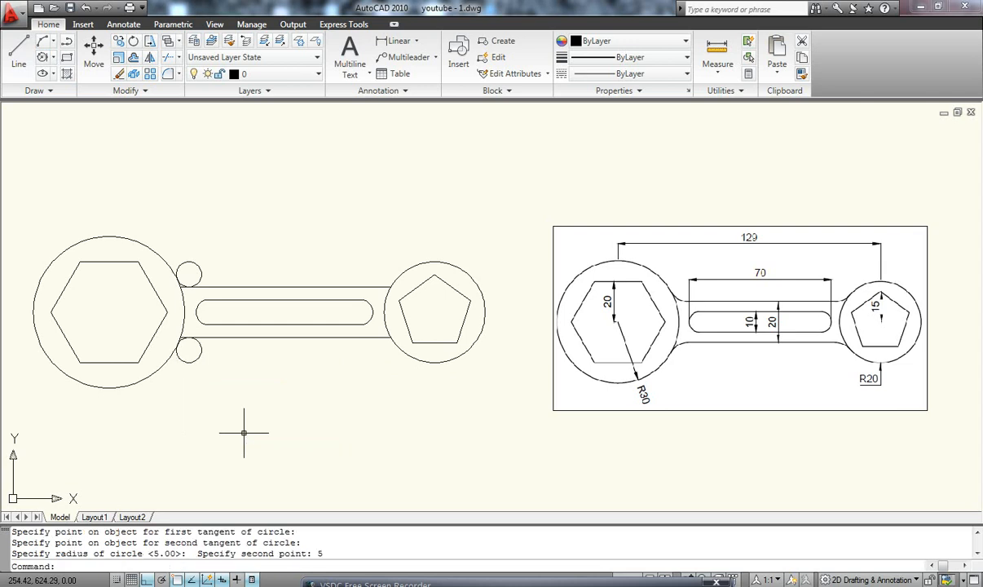
# Draw a Tan, Tan, Radius circle of radius 5 touching the upper handle line and the small outer circle
pyautogui.click(42, 58)
pyautogui.click(358, 285)
pyautogui.click(387, 281)
pyautogui.click(390, 286)
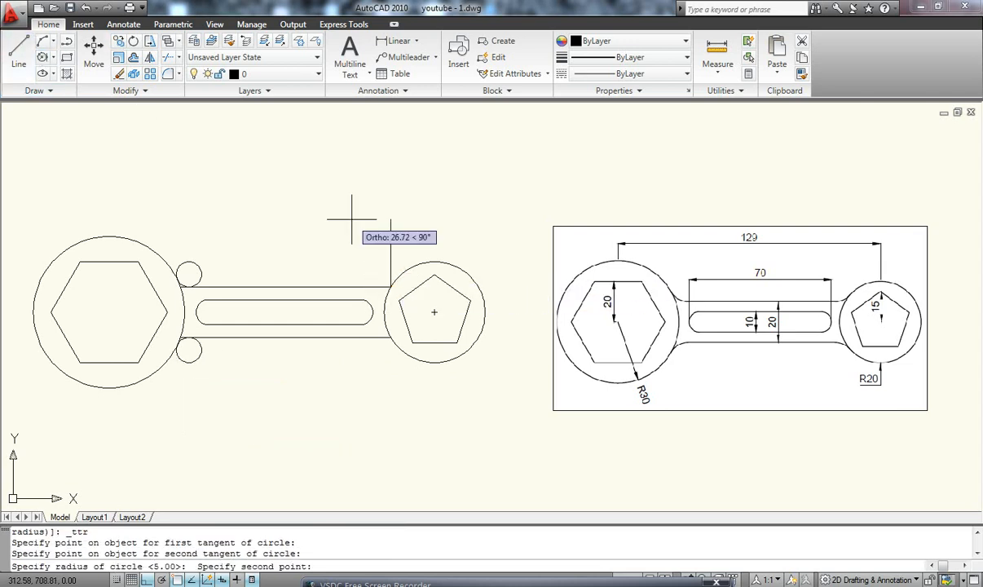
pyautogui.press('Return')
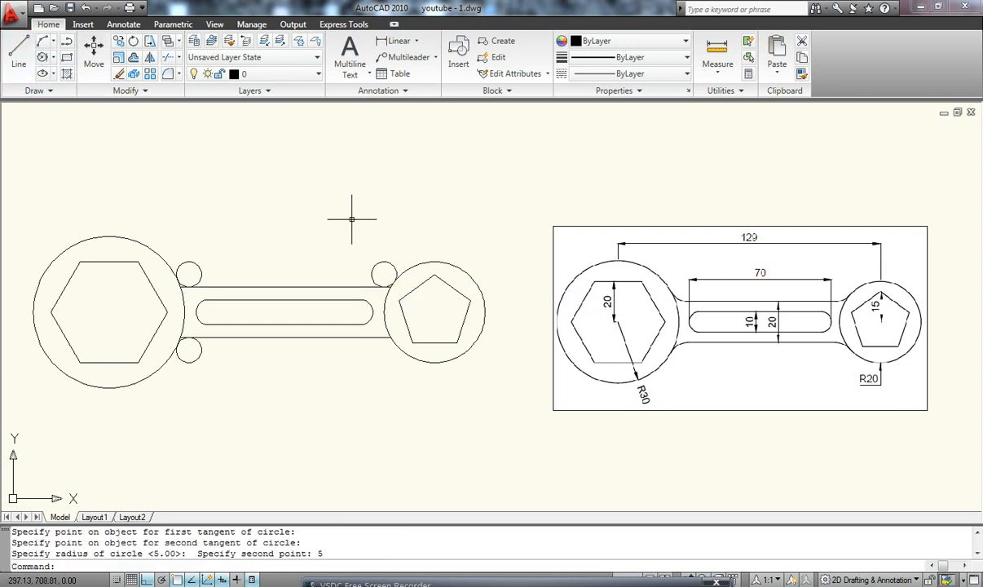
# Draw a Tan, Tan, Radius circle of radius 5 touching the lower handle line and the small outer circle
pyautogui.click(43, 58)
pyautogui.click(368, 337)
pyautogui.click(389, 339)
pyautogui.click(391, 345)
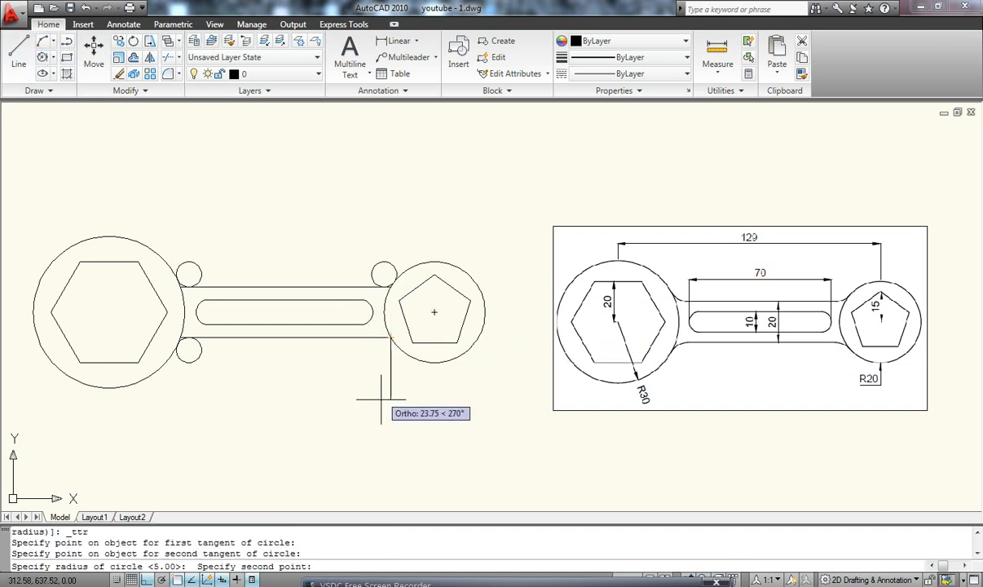
pyautogui.write('5')
pyautogui.press('Return')
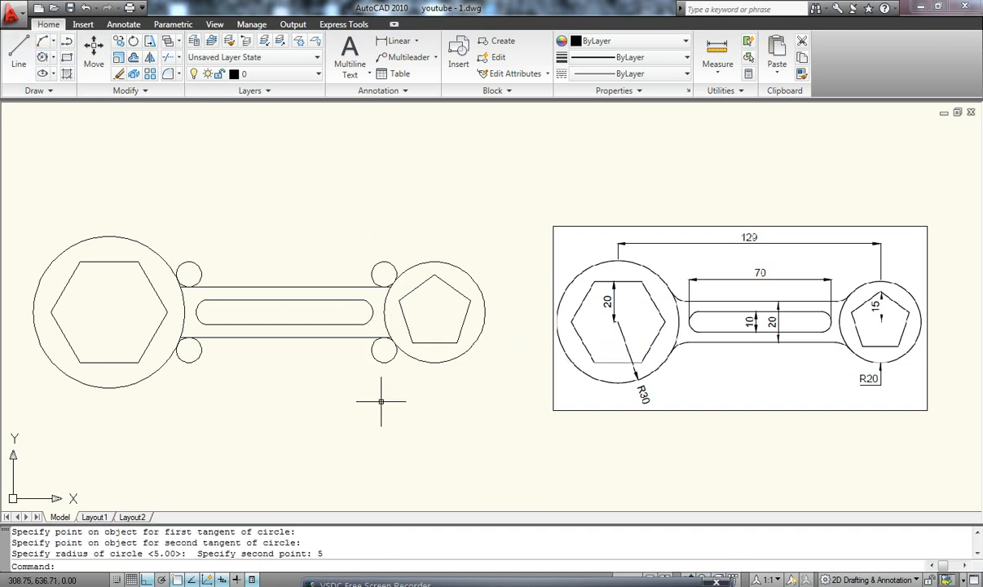
pyautogui.press('Escape')
# Trim the four tangent circles down to fillet arcs, using both outer circles and the two handle lines as cutting edges
pyautogui.click(166, 59)
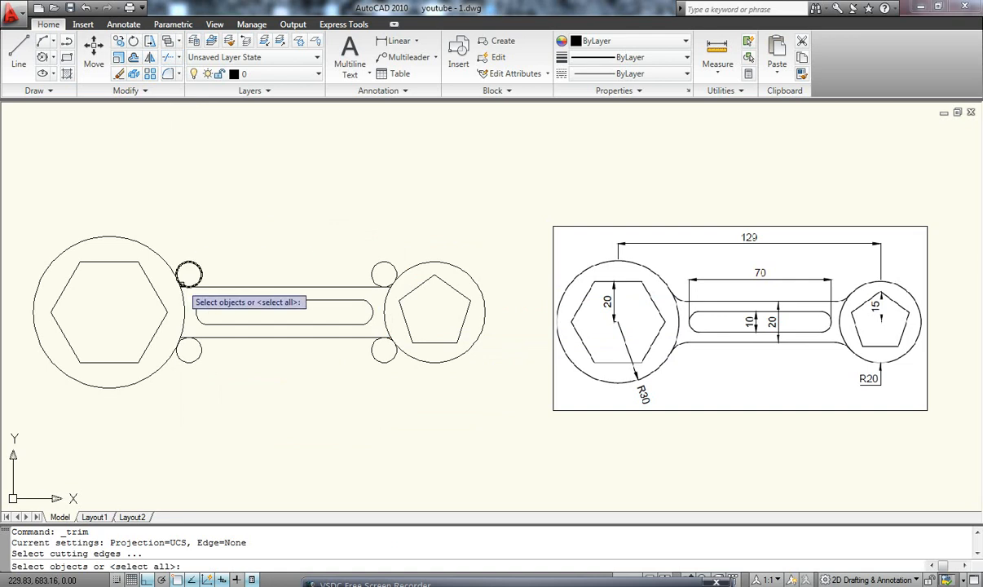
pyautogui.click(166, 261)
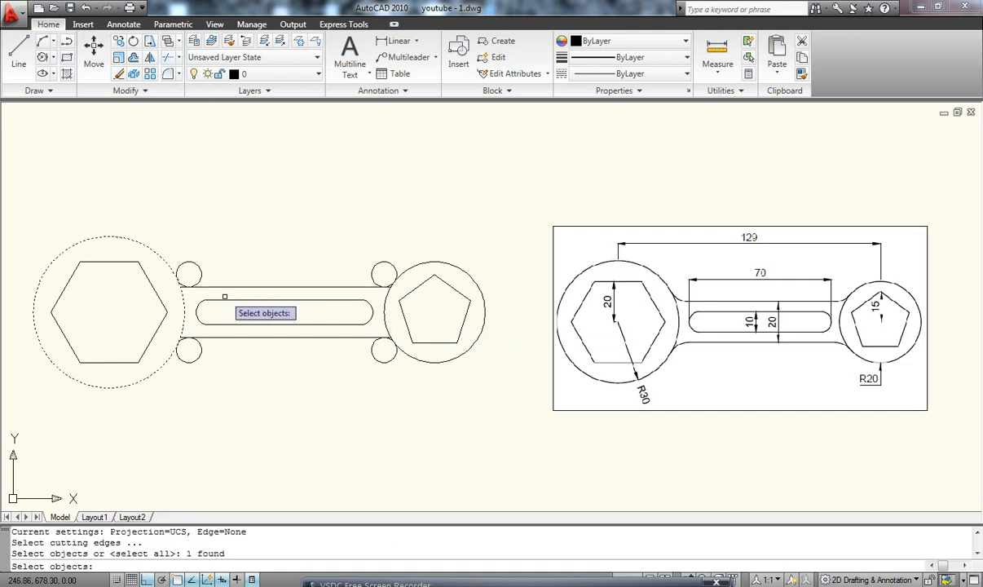
pyautogui.click(240, 287)
pyautogui.click(244, 336)
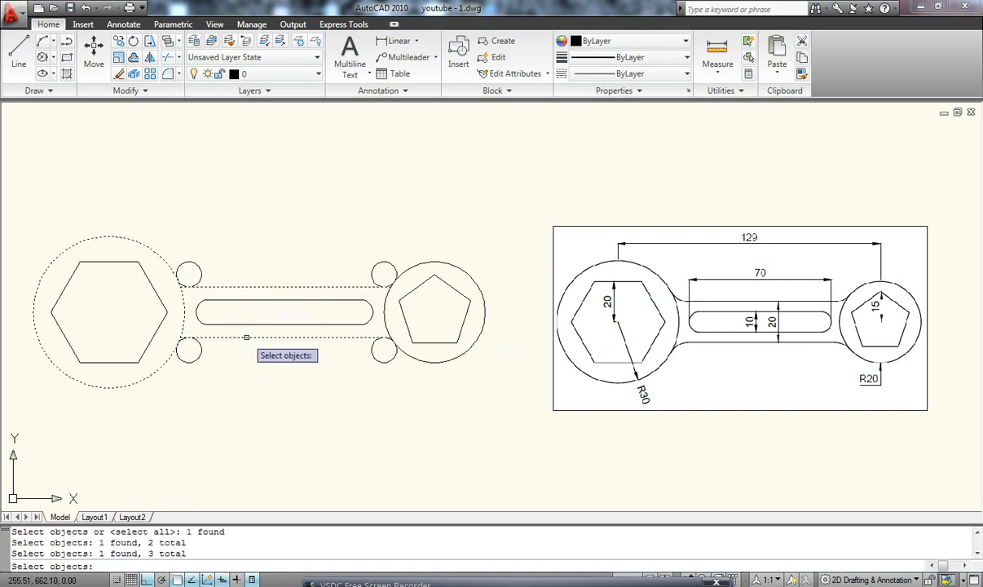
pyautogui.click(411, 266)
pyautogui.press('Return')
pyautogui.click(197, 266)
pyautogui.click(196, 360)
pyautogui.click(376, 265)
pyautogui.click(373, 345)
pyautogui.press('Return')
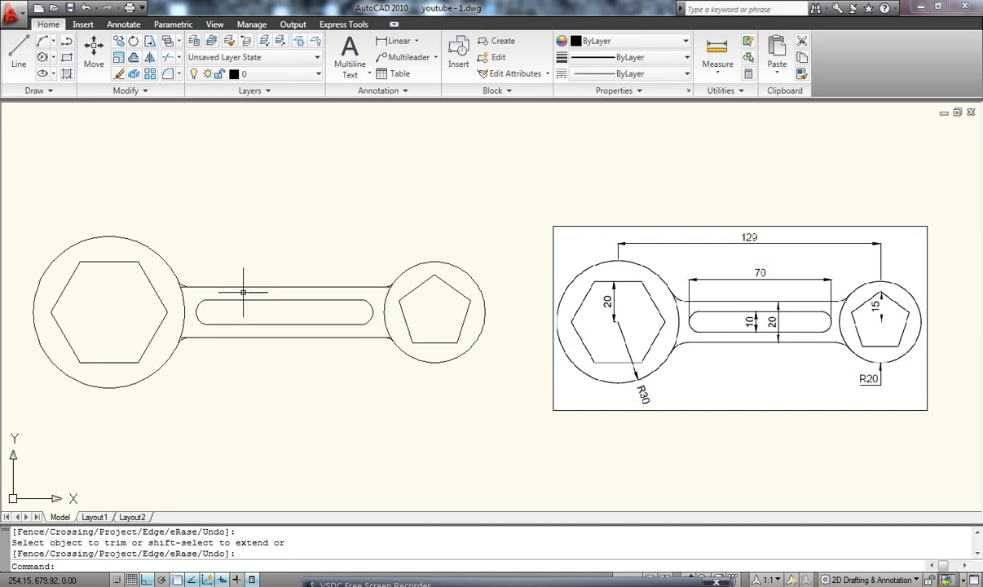
pyautogui.click(166, 57)
pyautogui.click(162, 259)
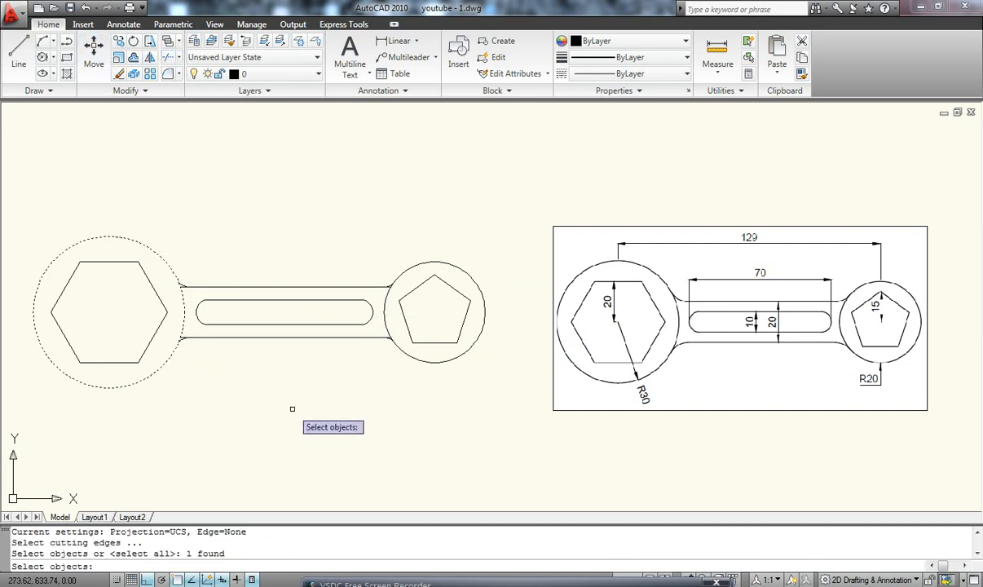
pyautogui.click(259, 286)
pyautogui.click(381, 336)
pyautogui.click(410, 267)
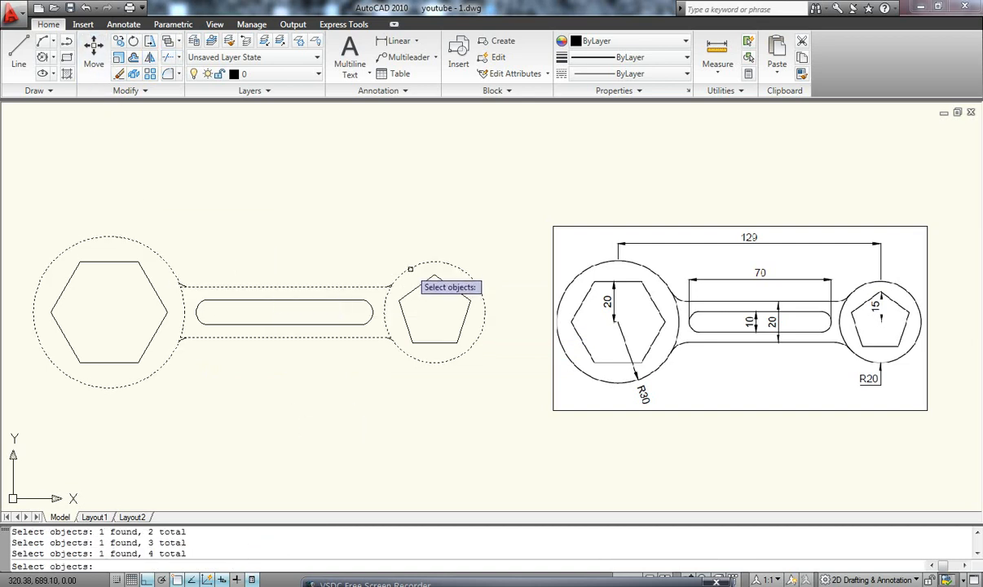
pyautogui.rightClick(212, 190)
pyautogui.rightClick(212, 191)
pyautogui.click(247, 200)
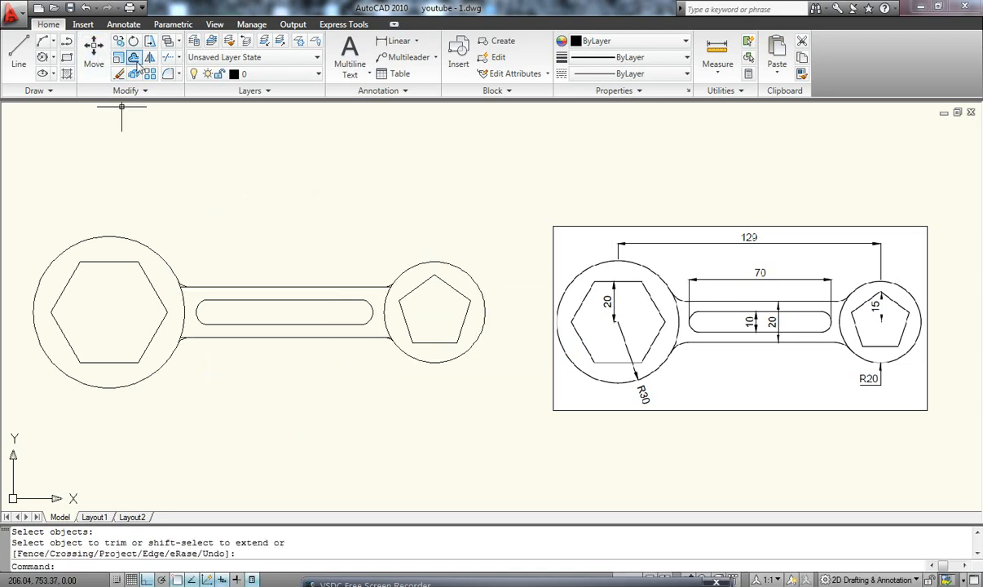
# Try to trim the upper handle line's end at the large circle, with both outer circles and handle lines as cutting edges
pyautogui.click(168, 57)
pyautogui.click(177, 281)
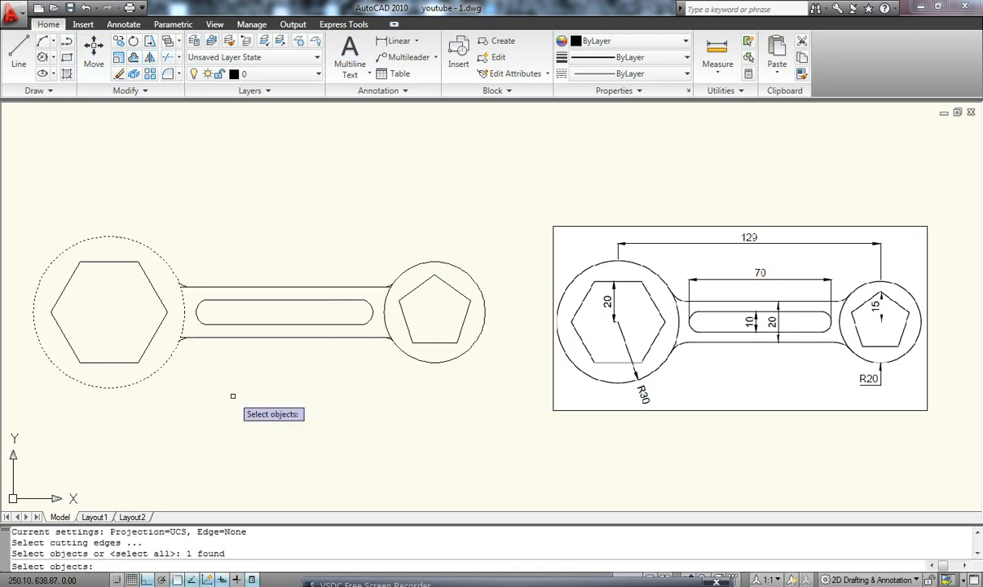
pyautogui.click(221, 337)
pyautogui.click(226, 286)
pyautogui.click(402, 275)
pyautogui.press('Return')
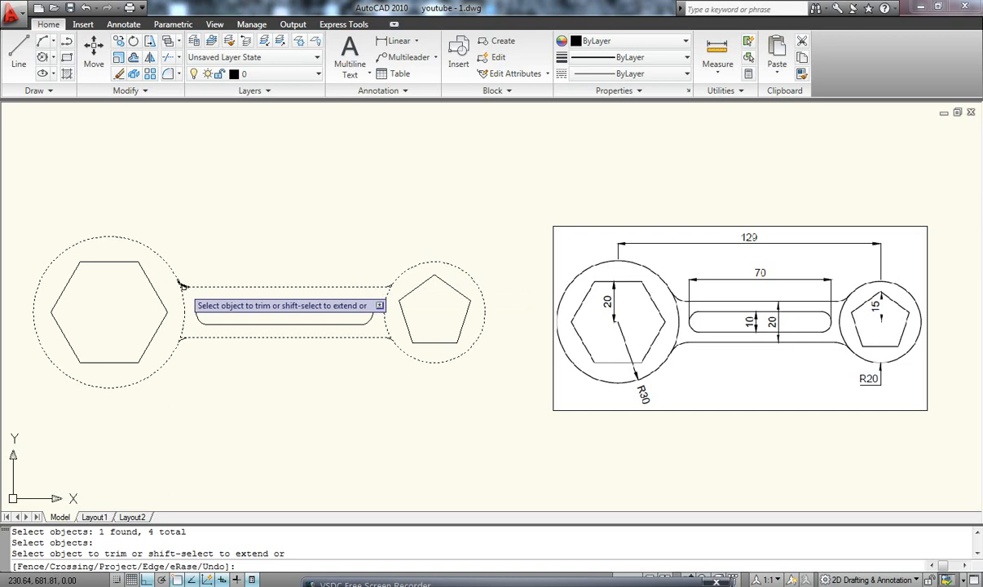
pyautogui.scroll(2, 183, 286)
pyautogui.scroll(3, 180, 287)
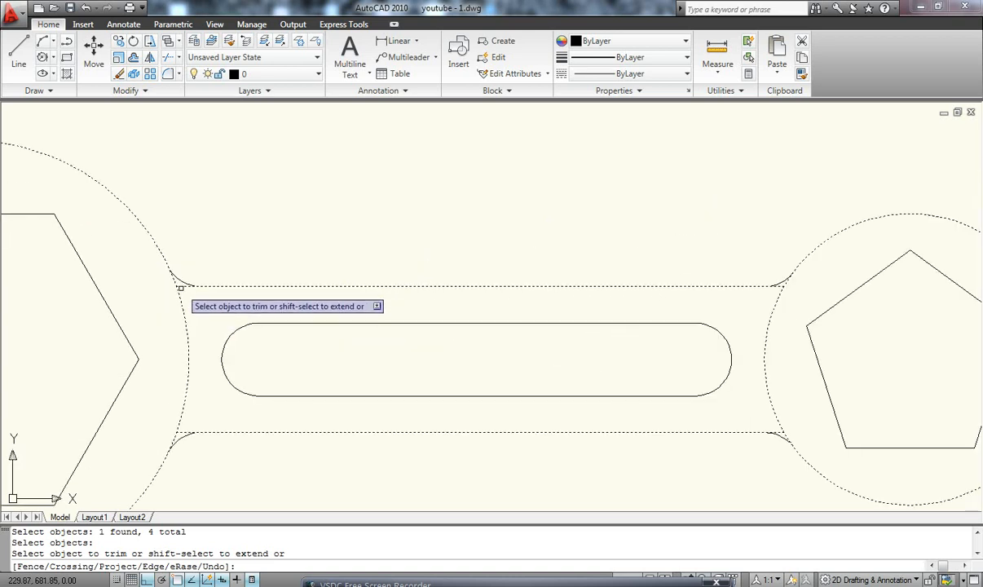
pyautogui.click(180, 288)
pyautogui.press('Escape')
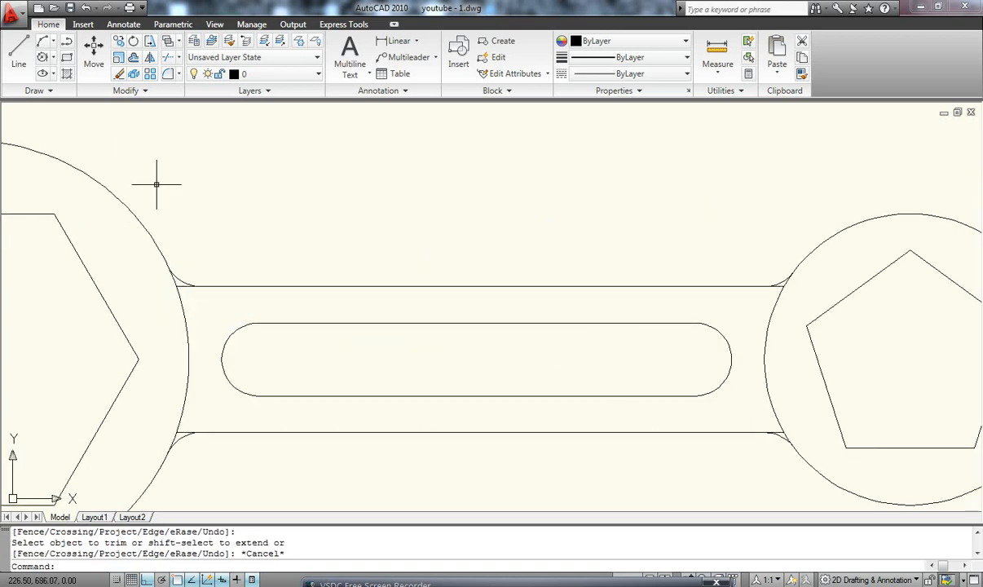
# Trim the four overhanging ends of the handle lines, using both outer circles and the four fillet arcs as cutting edges
pyautogui.click(151, 58)
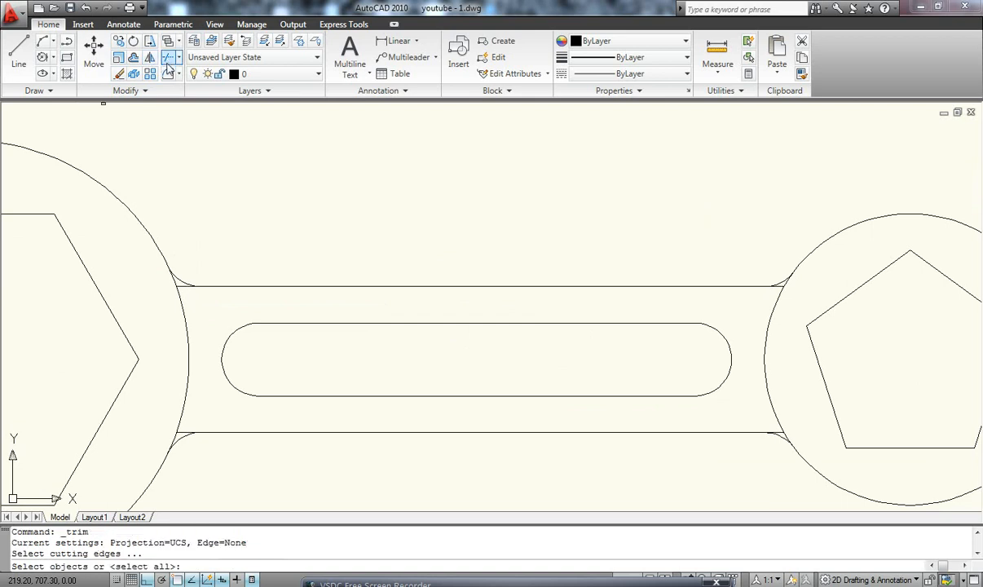
pyautogui.click(184, 282)
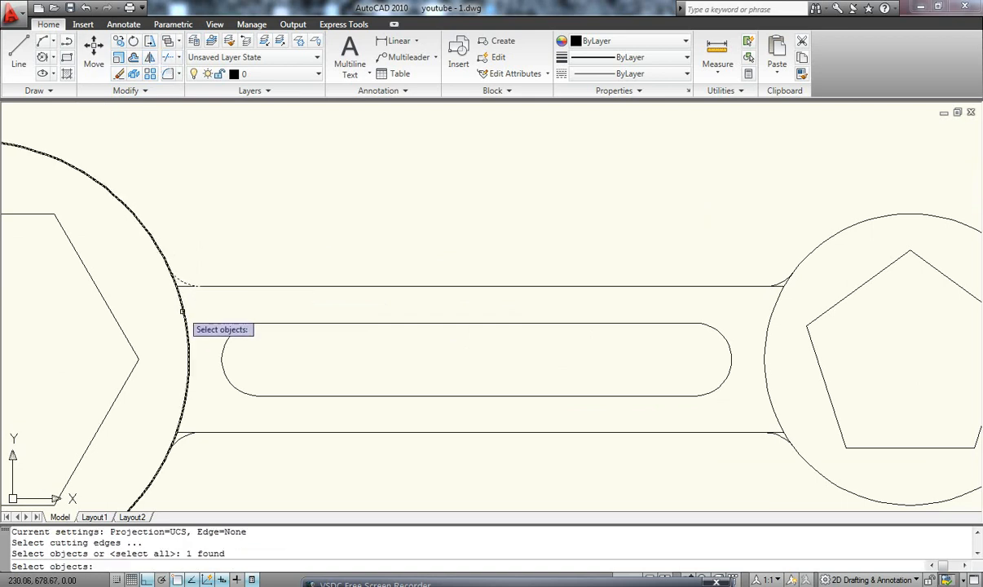
pyautogui.click(182, 311)
pyautogui.click(186, 438)
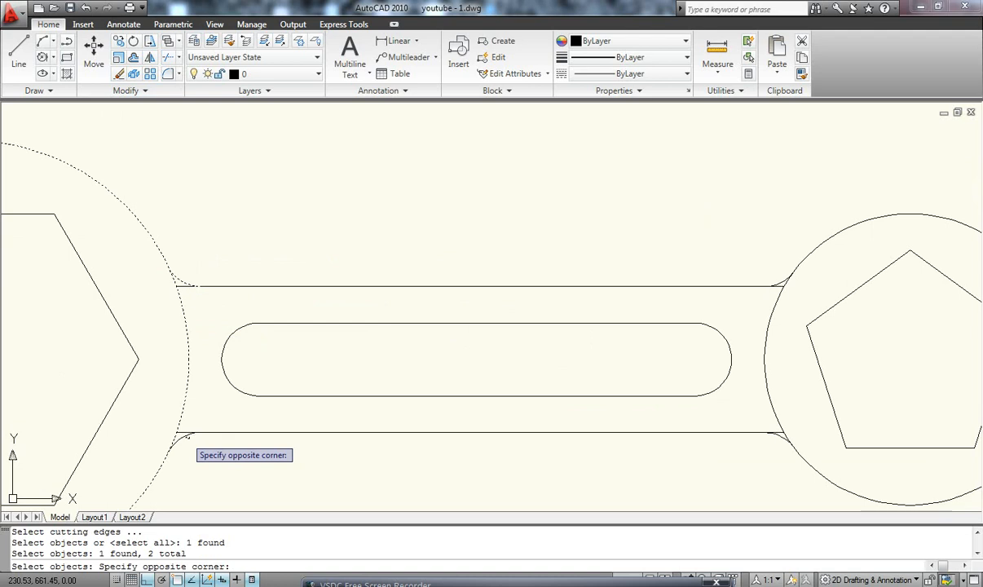
pyautogui.click(180, 434)
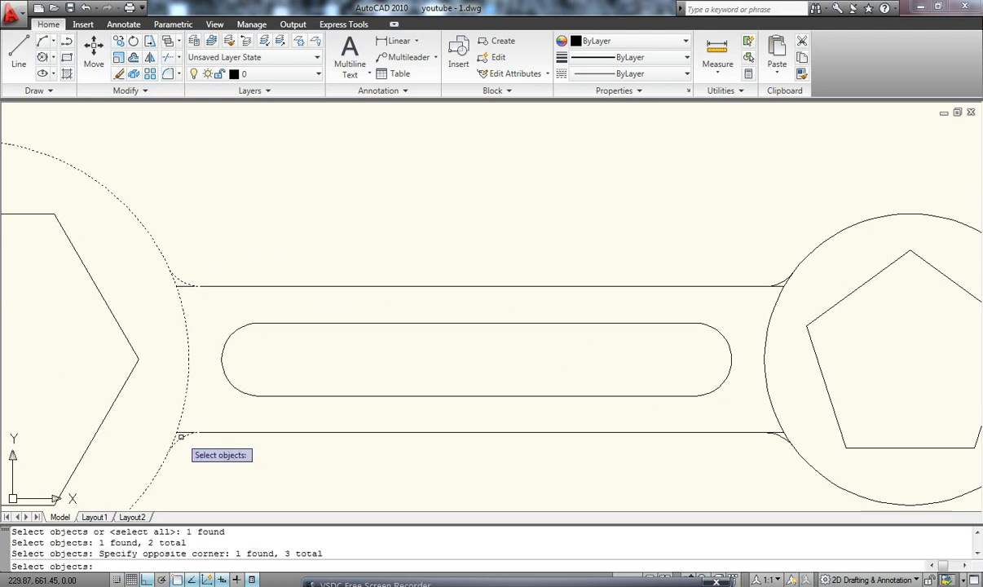
pyautogui.click(790, 277)
pyautogui.click(789, 276)
pyautogui.click(780, 437)
pyautogui.press('Return')
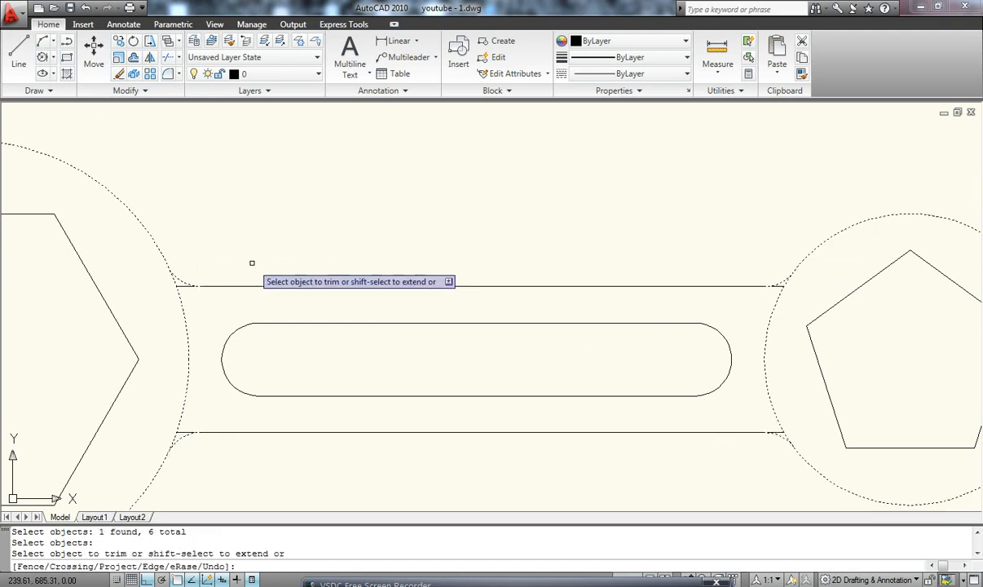
pyautogui.click(178, 285)
pyautogui.click(183, 432)
pyautogui.click(777, 286)
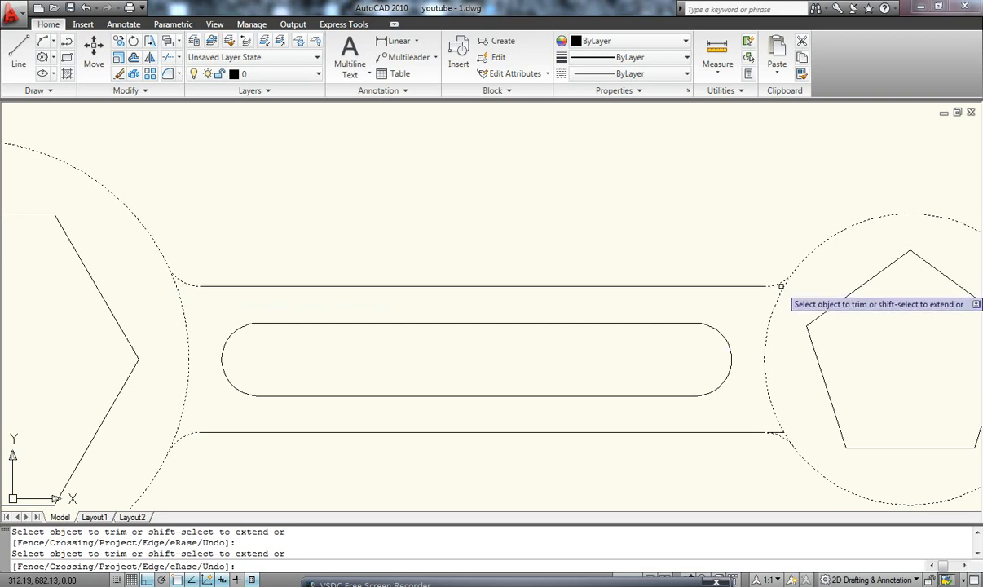
pyautogui.click(781, 433)
pyautogui.scroll(-3, 566, 327)
pyautogui.moveTo(566, 326)
pyautogui.mouseDown(button='middle')
pyautogui.moveTo(476, 323)
pyautogui.moveTo(271, 279)
pyautogui.moveTo(313, 297)
pyautogui.mouseUp(button='middle')
pyautogui.scroll(-1, 297, 293)
pyautogui.press('Escape')
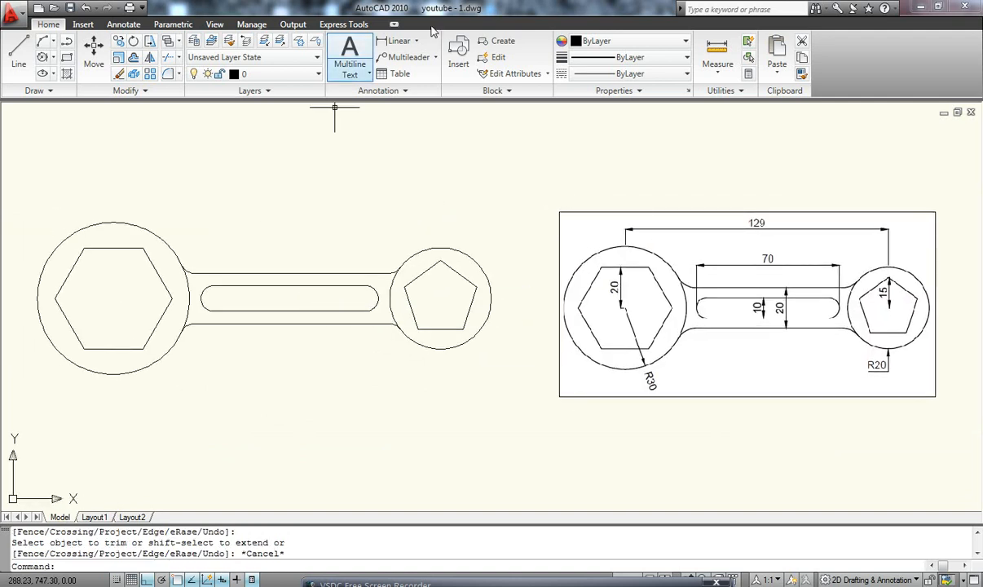
# Add a horizontal linear dimension between the large and small circle centres, placed above the wrench
pyautogui.click(417, 41)
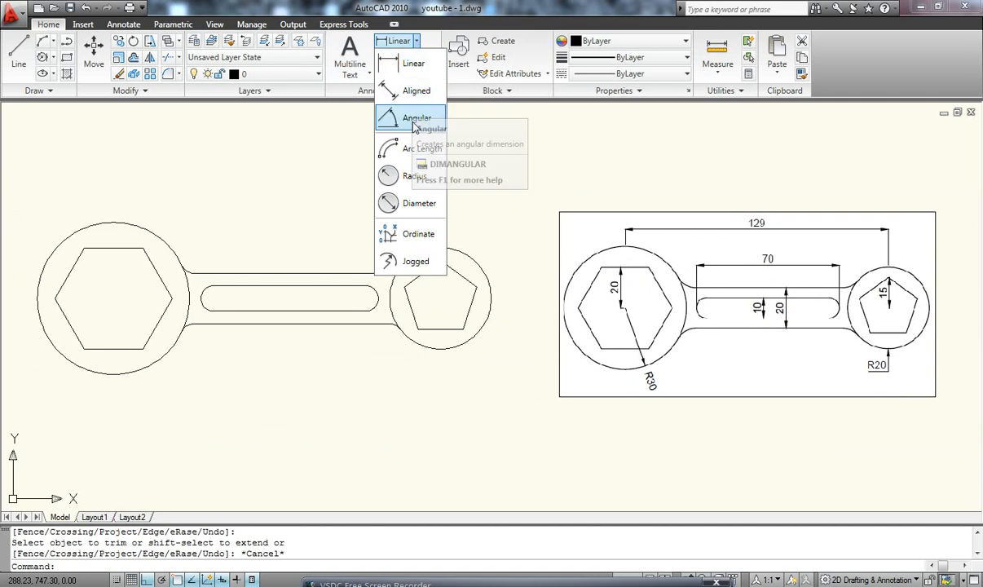
pyautogui.click(411, 62)
pyautogui.click(114, 298)
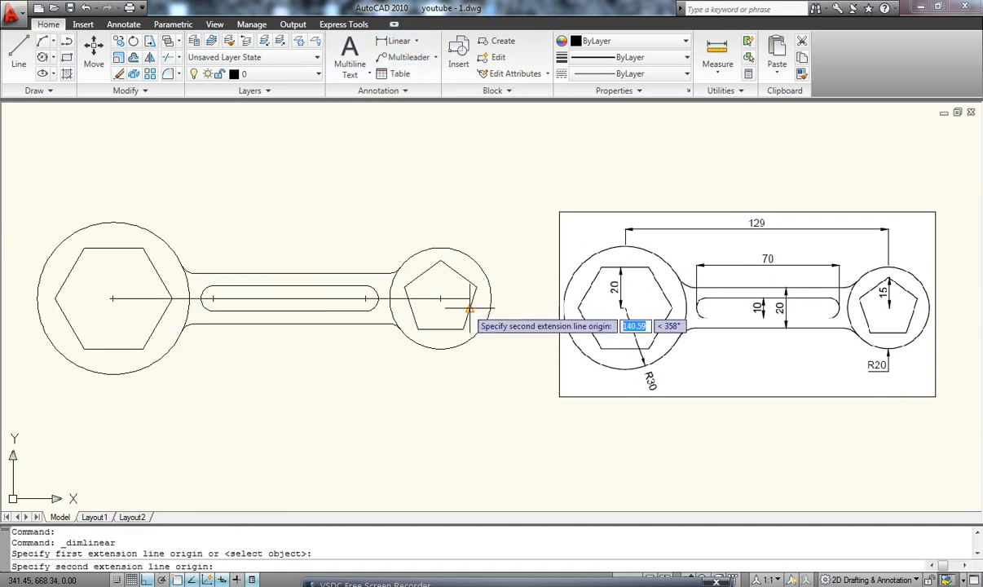
pyautogui.click(440, 299)
pyautogui.click(371, 169)
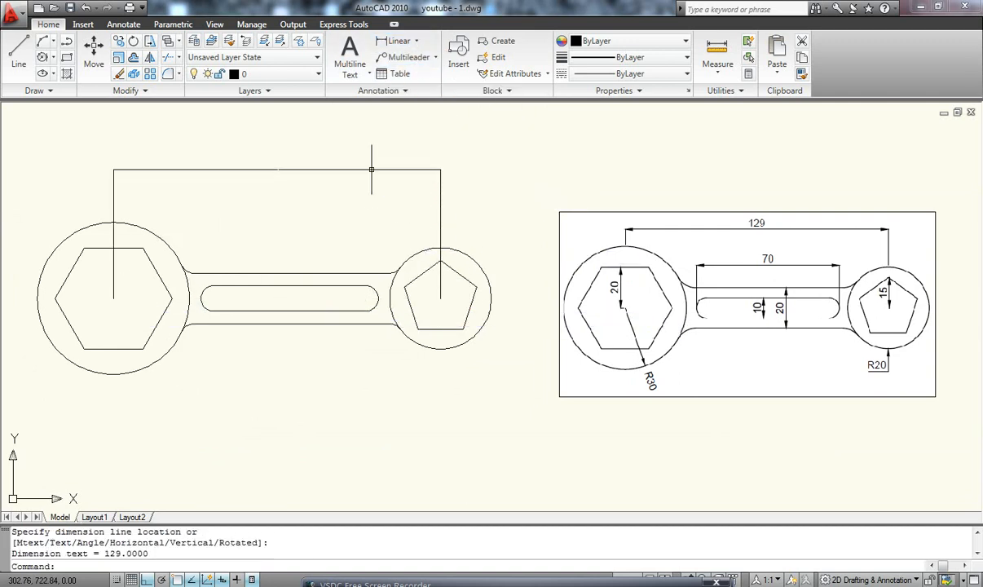
# Move both extension line origins of the centre-to-centre dimension from the circle centres to the tops of the outer circles
pyautogui.click(442, 250)
pyautogui.click(440, 298)
pyautogui.click(441, 247)
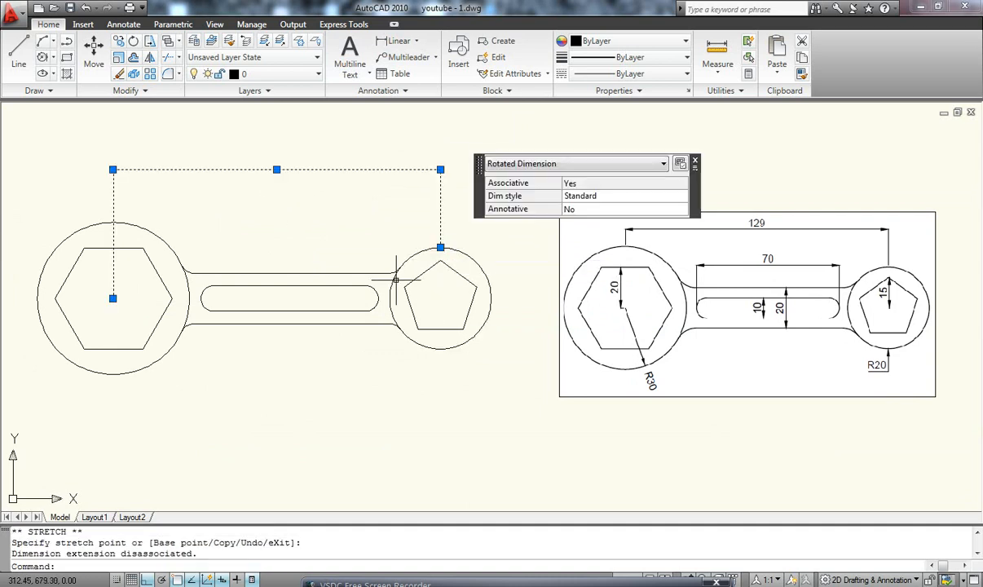
pyautogui.click(113, 299)
pyautogui.click(114, 222)
pyautogui.press('Escape')
# Add a horizontal linear dimension of the slot's overall length, placed between the slot and the centre-to-centre dimension
pyautogui.click(399, 41)
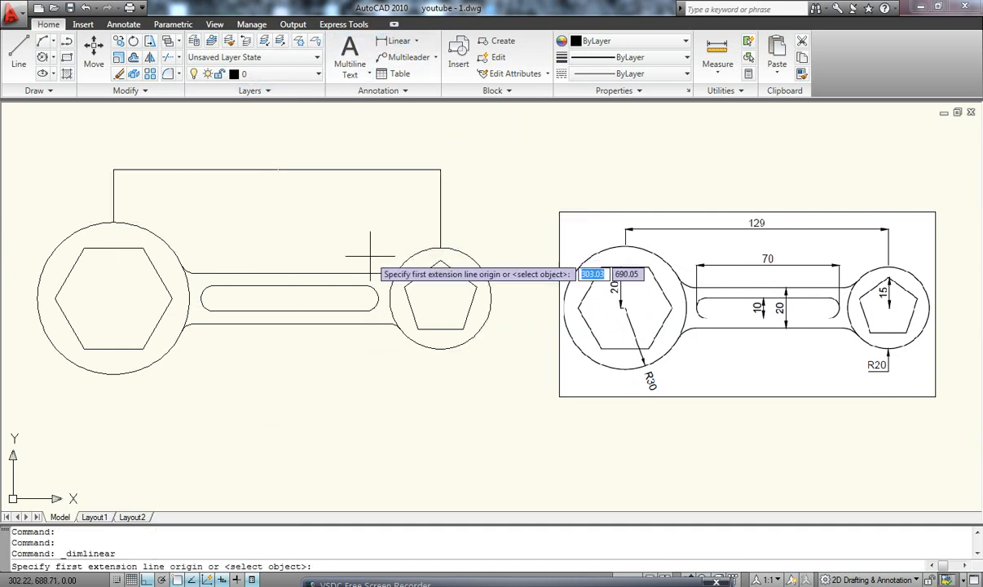
pyautogui.click(202, 298)
pyautogui.click(378, 299)
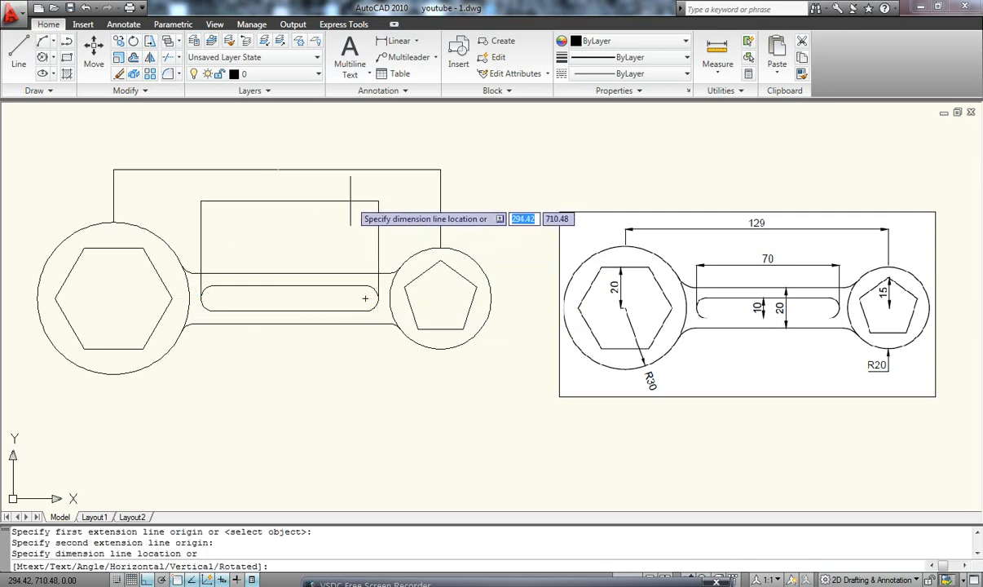
pyautogui.click(320, 173)
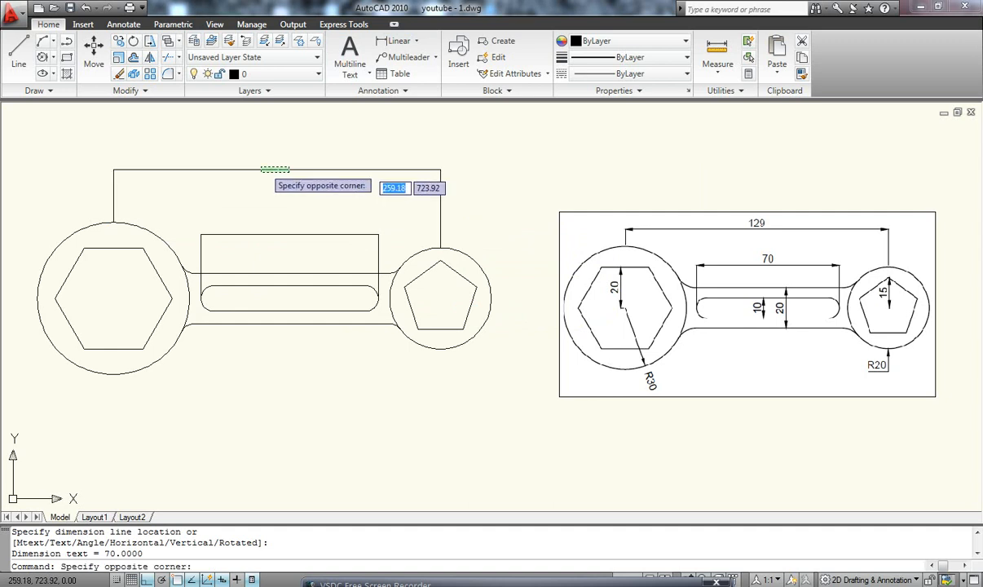
# Lower the centre-to-centre dimension line so it sits closer to the top of the large circle
pyautogui.click(272, 167)
pyautogui.click(276, 169)
pyautogui.press('Escape')
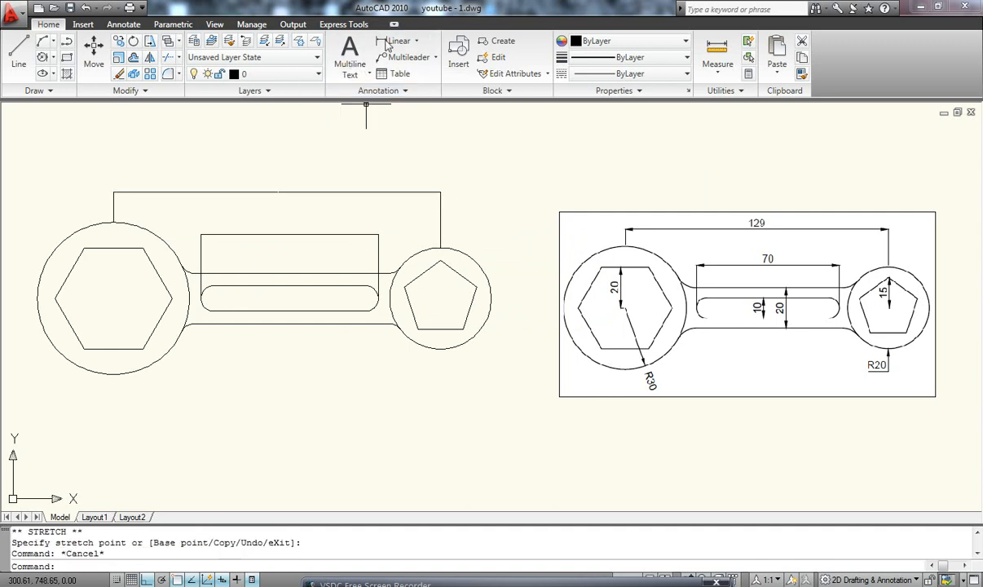
pyautogui.click(414, 41)
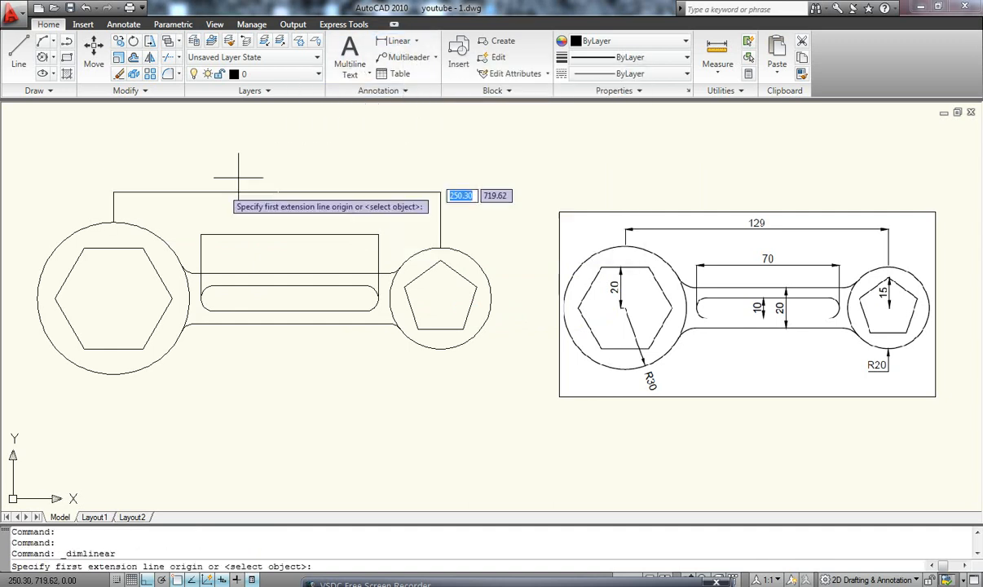
pyautogui.click(112, 248)
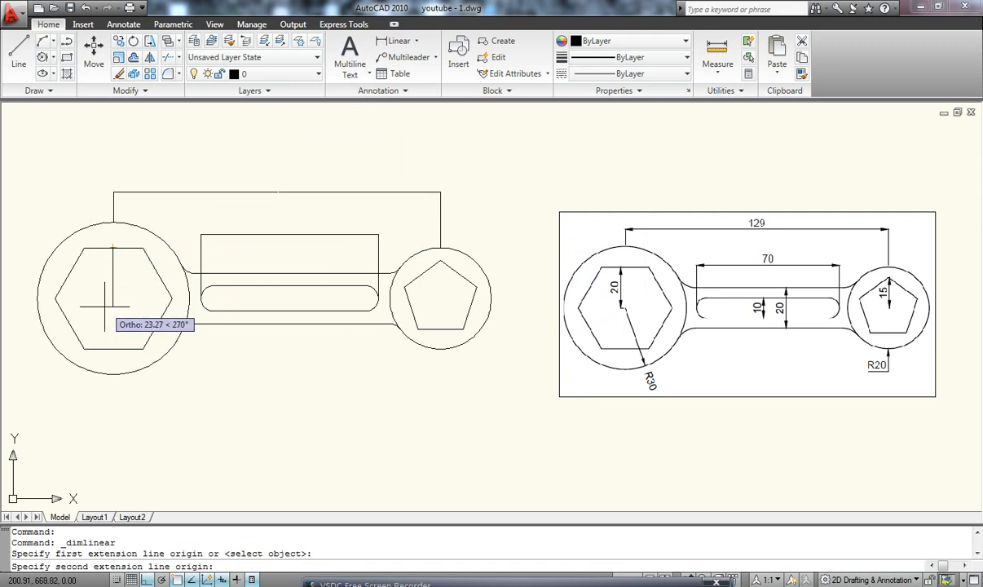
pyautogui.press('Escape')
# Add a vertical linear dimension from the large circle's centre to the midpoint of the hexagon's upper edge
pyautogui.click(399, 41)
pyautogui.click(113, 297)
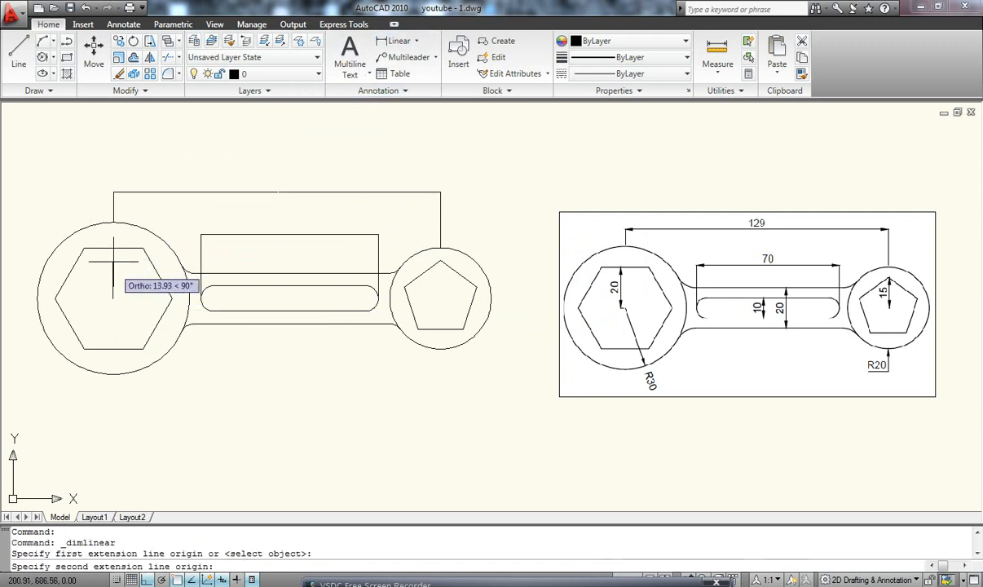
pyautogui.click(112, 248)
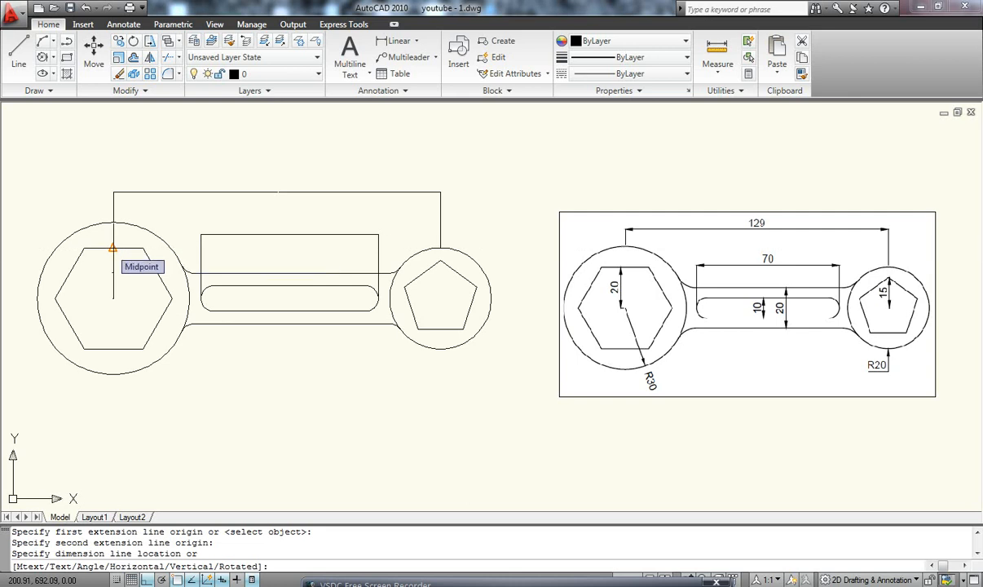
pyautogui.click(112, 248)
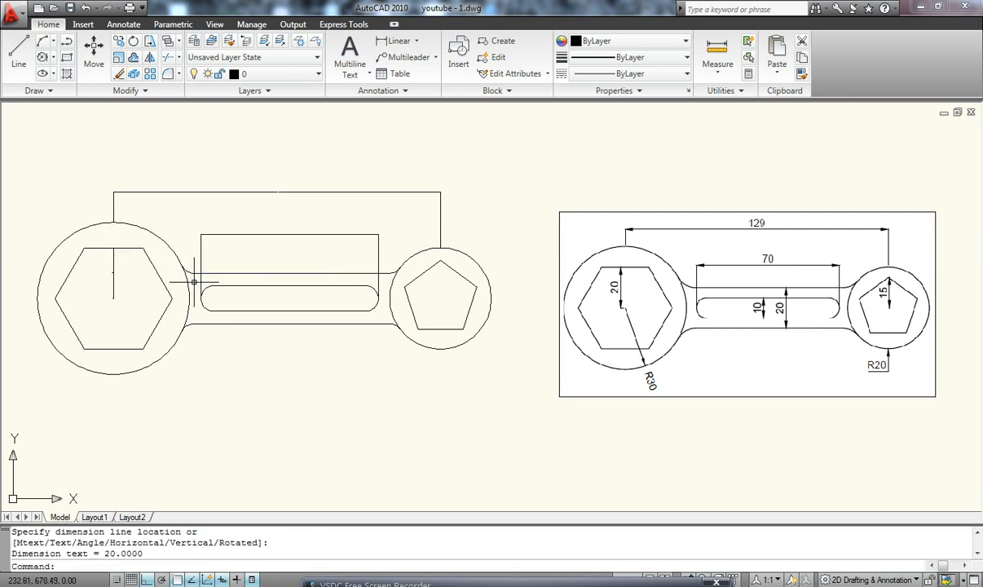
# Add a vertical linear dimension from the small circle's centre to the pentagon's top vertex, placed just beside the vertex
pyautogui.click(393, 40)
pyautogui.click(441, 300)
pyautogui.click(440, 261)
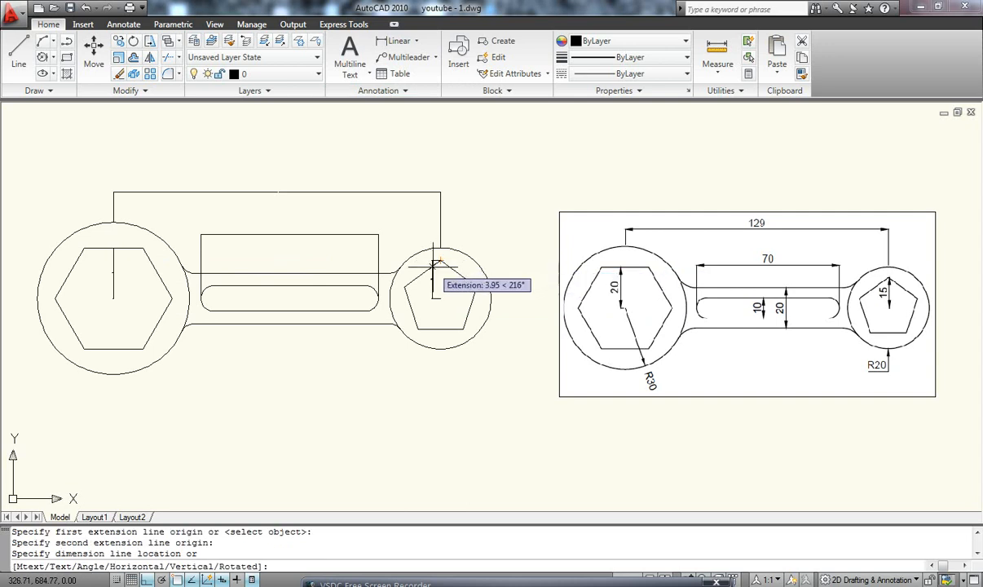
pyautogui.click(436, 265)
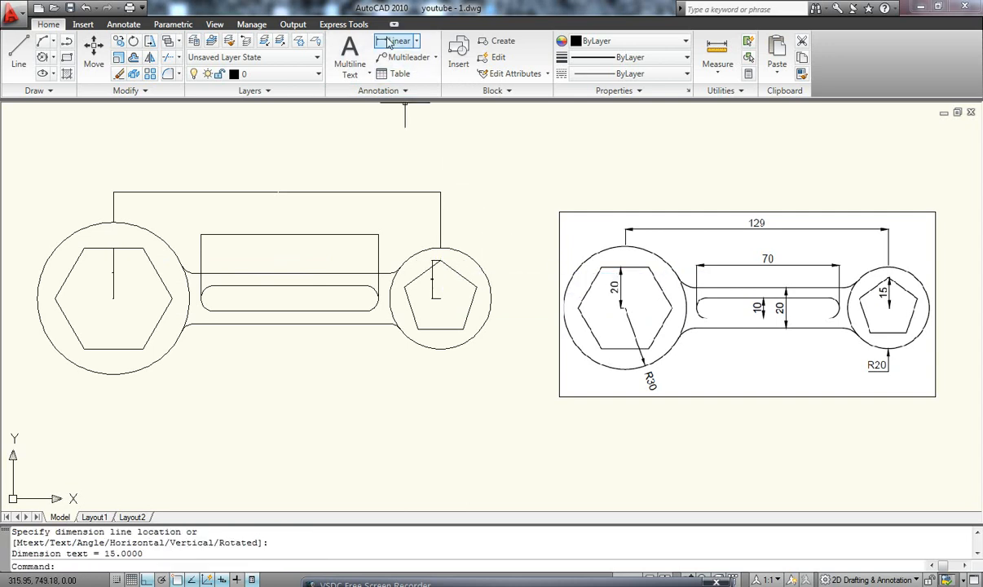
# Add a radius dimension to the large outer circle
pyautogui.click(412, 43)
pyautogui.click(415, 43)
pyautogui.click(398, 175)
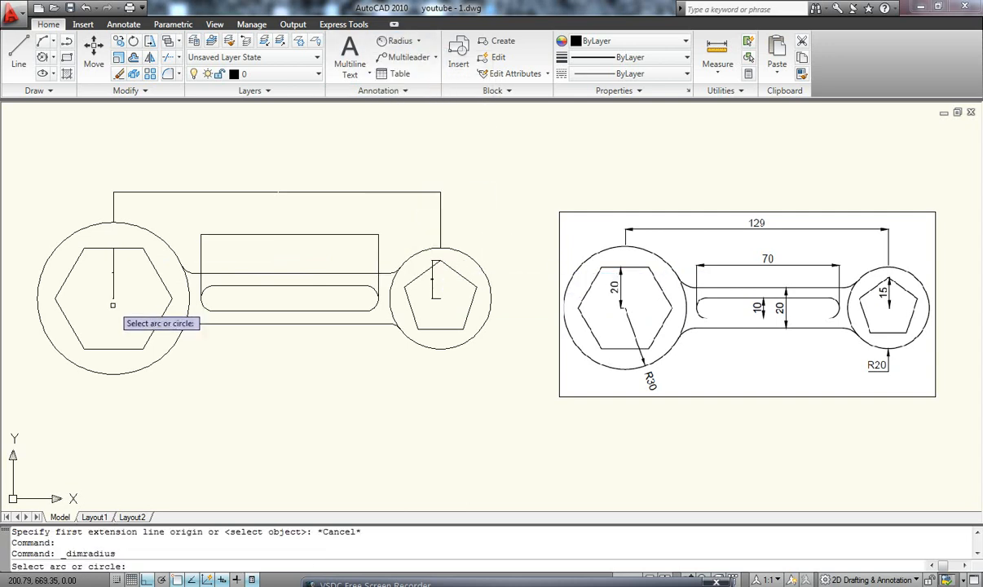
pyautogui.click(170, 349)
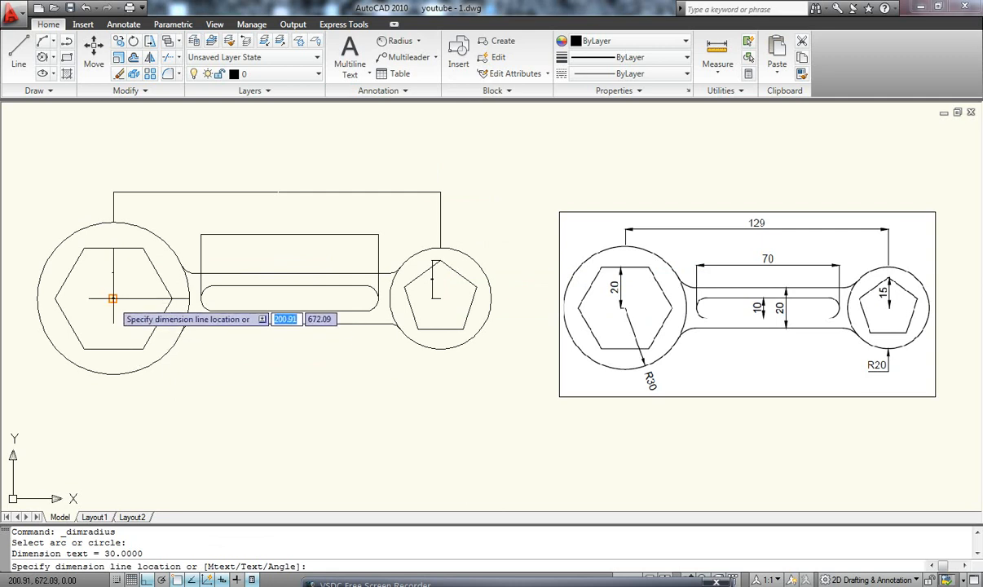
pyautogui.click(110, 294)
# Swing the large circle's radius dimension so it runs from the centre down to the bottom of the circle
pyautogui.click(180, 298)
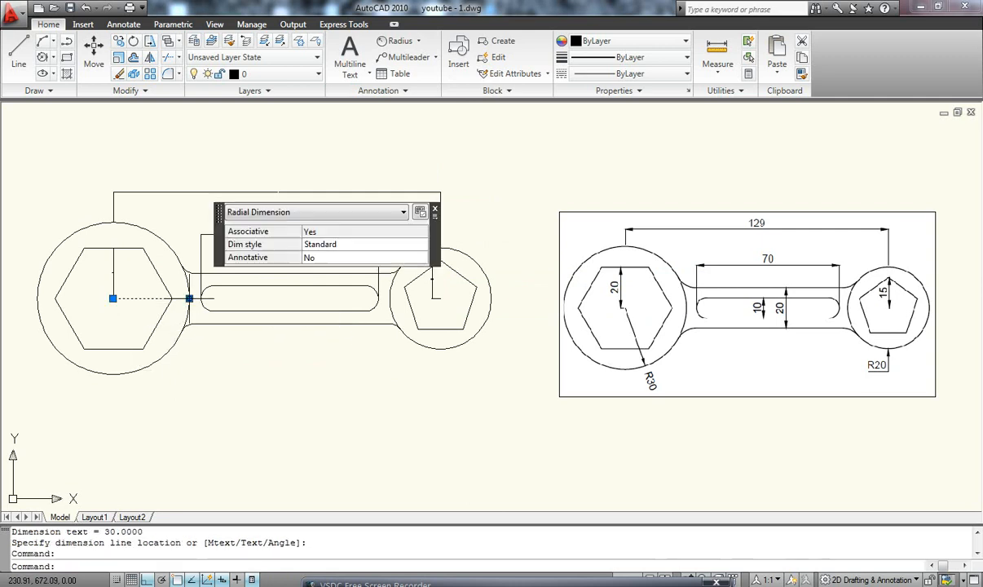
pyautogui.click(190, 296)
pyautogui.click(175, 343)
pyautogui.click(162, 357)
pyautogui.click(105, 369)
pyautogui.press('Escape')
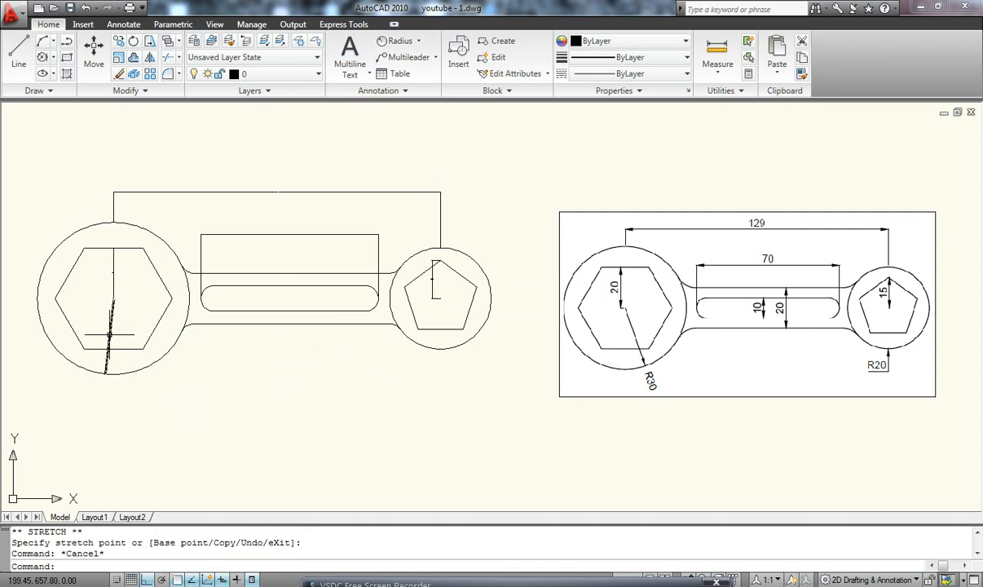
pyautogui.click(110, 334)
pyautogui.click(114, 299)
pyautogui.press('Escape')
pyautogui.press('Escape')
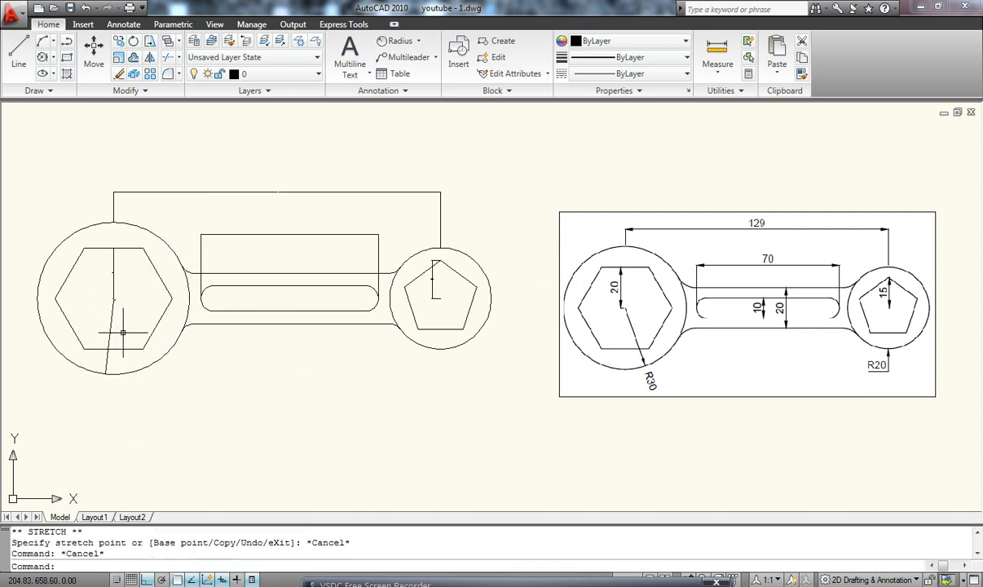
pyautogui.click(106, 333)
pyautogui.doubleClick(111, 340)
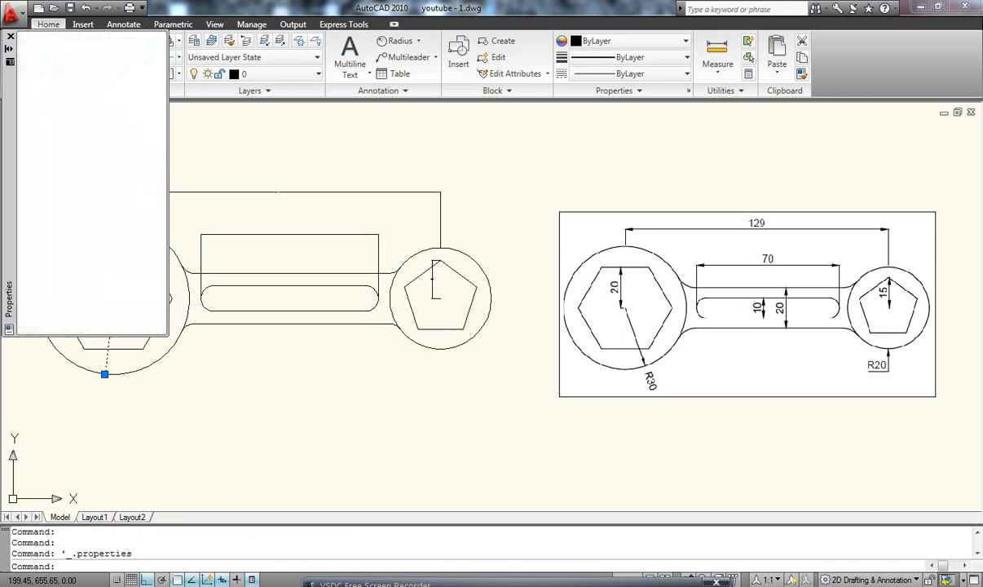
pyautogui.press('Escape')
pyautogui.press('Escape')
pyautogui.press('Escape')
pyautogui.click(10, 37)
# Add a radius dimension to the small outer circle
pyautogui.click(398, 41)
pyautogui.click(481, 326)
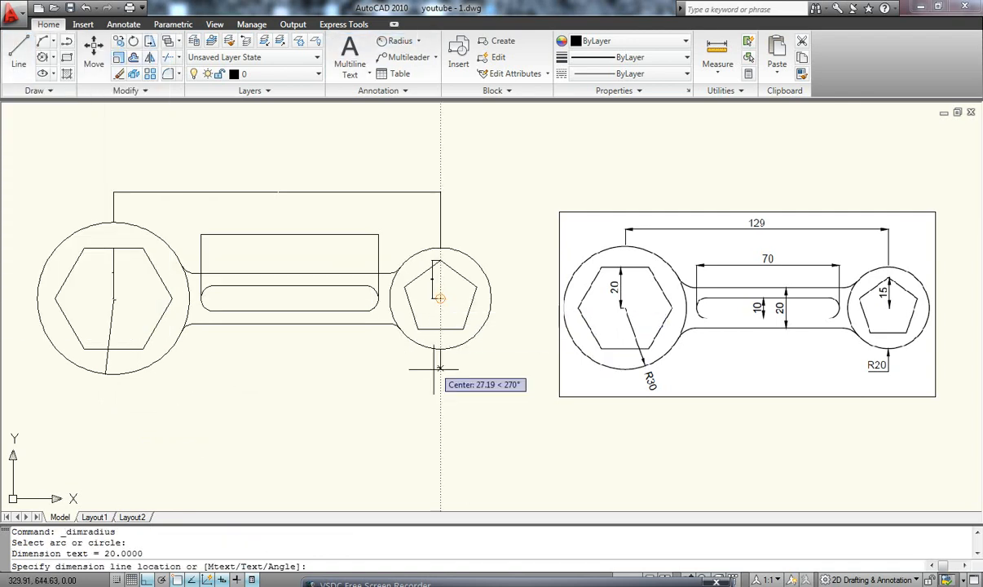
pyautogui.click(457, 298)
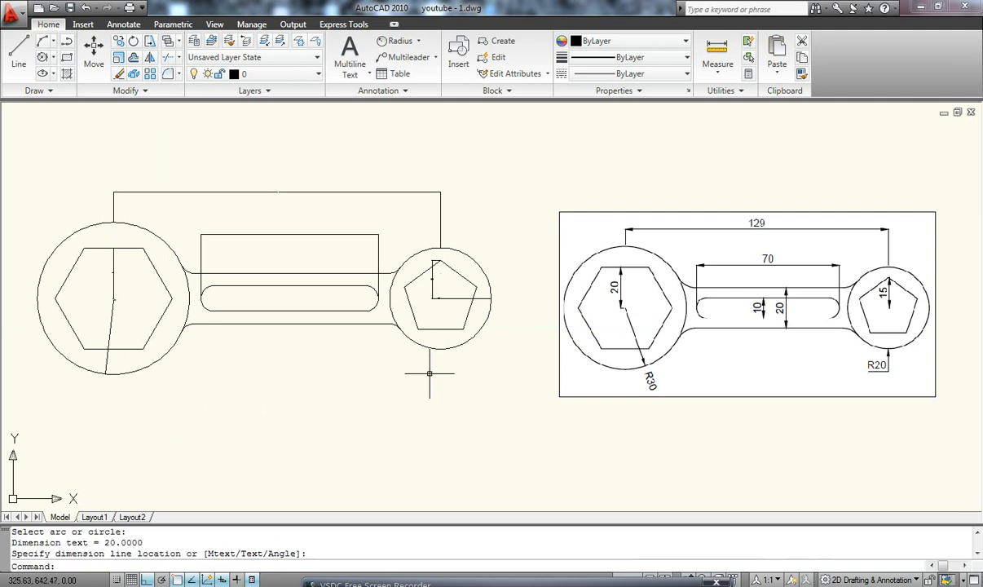
# Swing the small circle's radius dimension so it runs from the centre to the circle's lower-left part
pyautogui.click(469, 298)
pyautogui.click(491, 298)
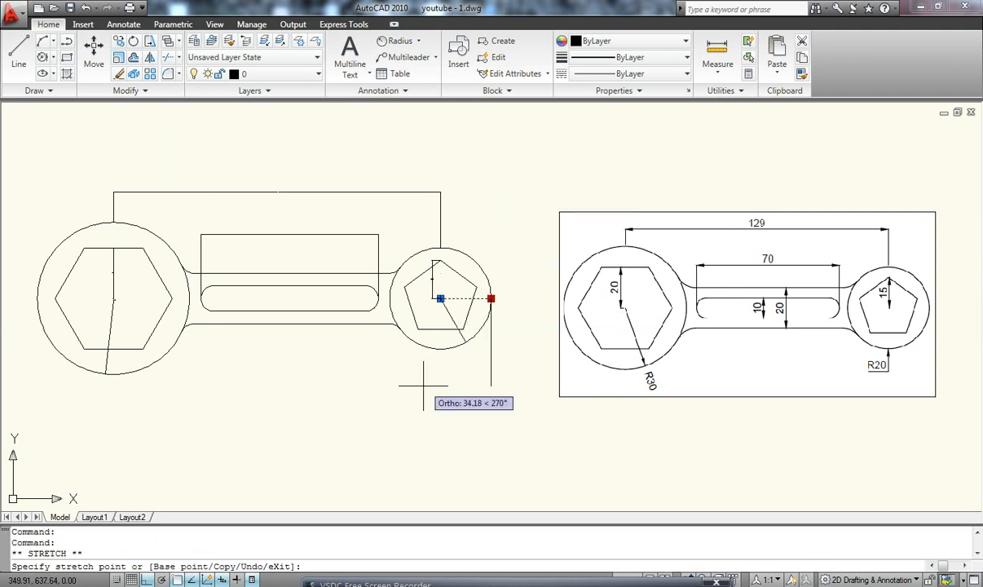
pyautogui.click(415, 342)
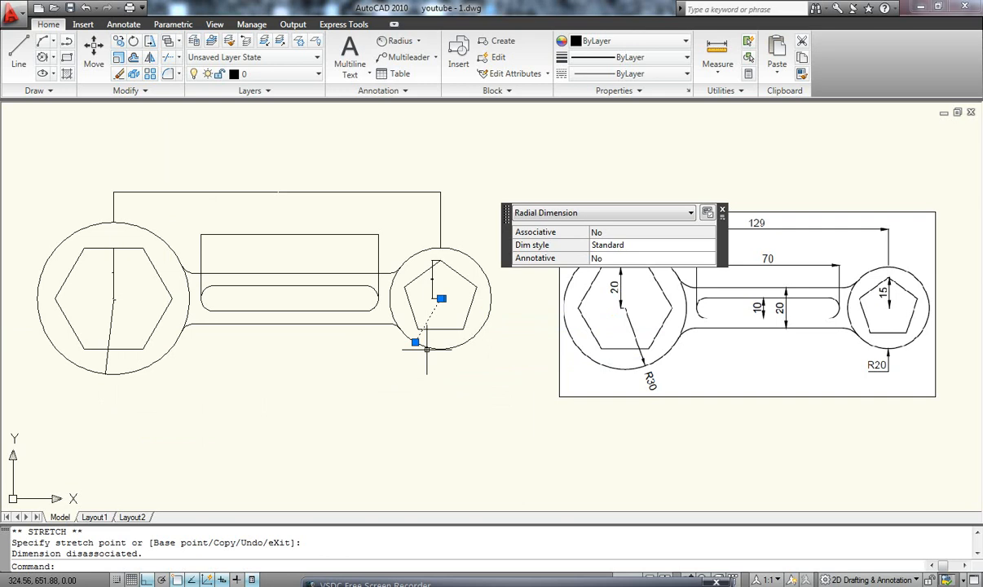
pyautogui.click(415, 342)
pyautogui.click(435, 352)
pyautogui.click(415, 343)
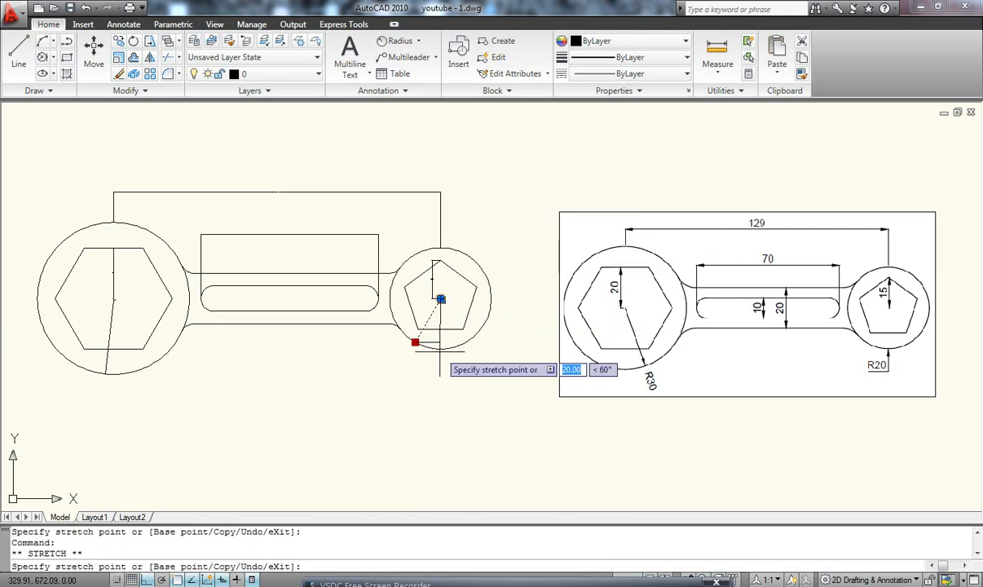
pyautogui.click(446, 352)
pyautogui.press('Escape')
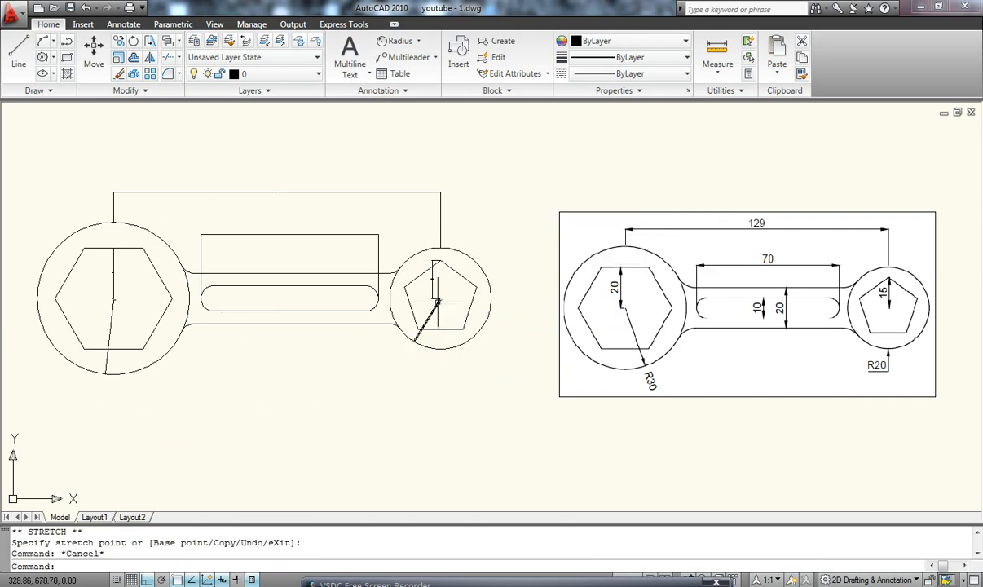
# Add a vertical linear dimension for the slot's height, placed inside the slot near its middle
pyautogui.click(403, 40)
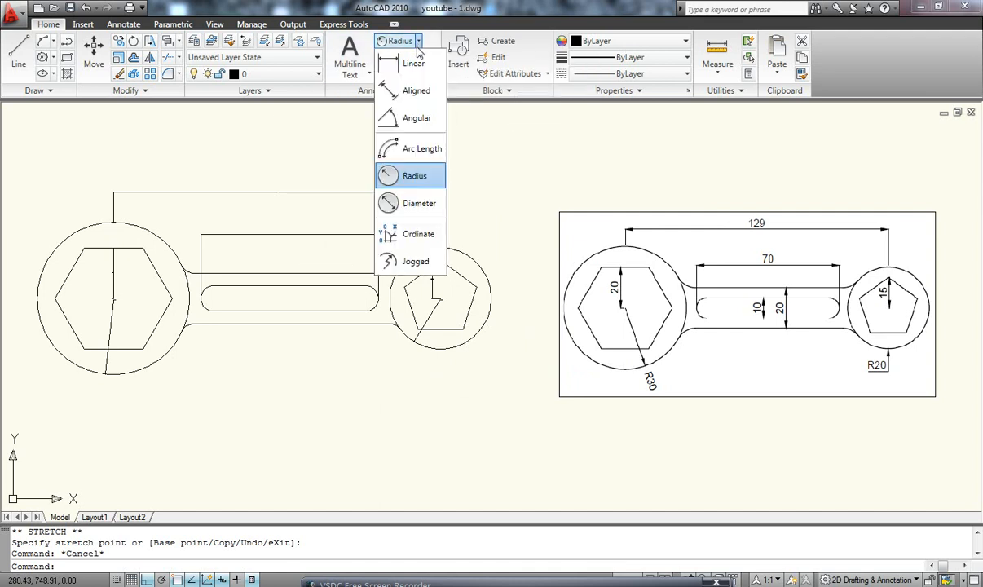
pyautogui.click(417, 61)
pyautogui.click(290, 286)
pyautogui.click(287, 311)
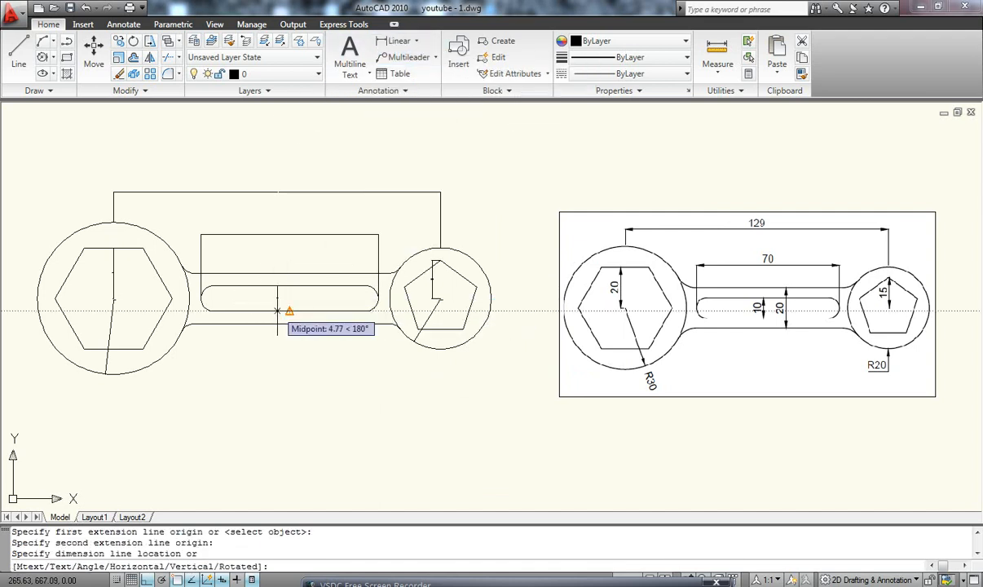
pyautogui.click(278, 310)
# Add a vertical linear dimension across the handle's full width, just beside the slot height dimension
pyautogui.click(399, 41)
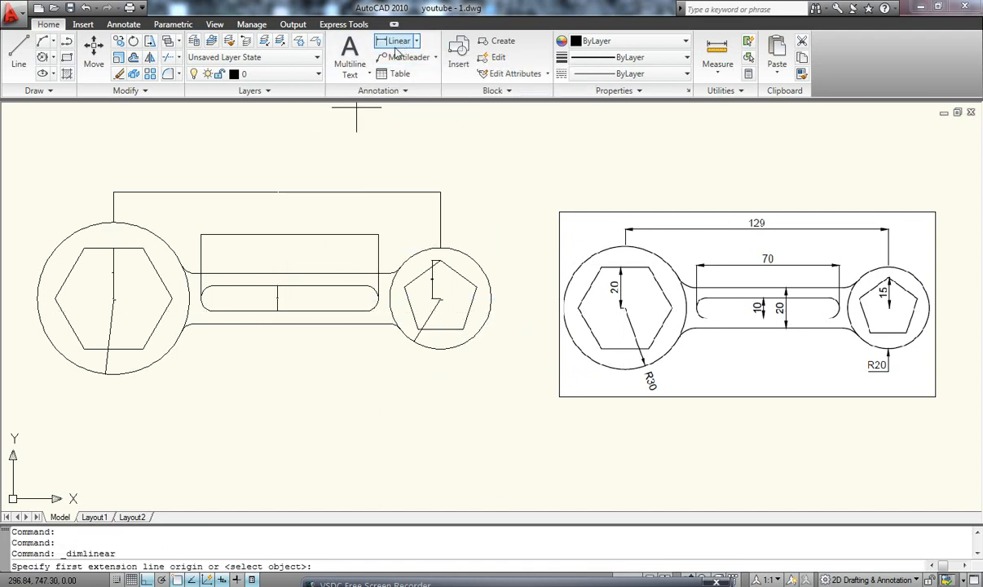
pyautogui.click(291, 273)
pyautogui.click(291, 326)
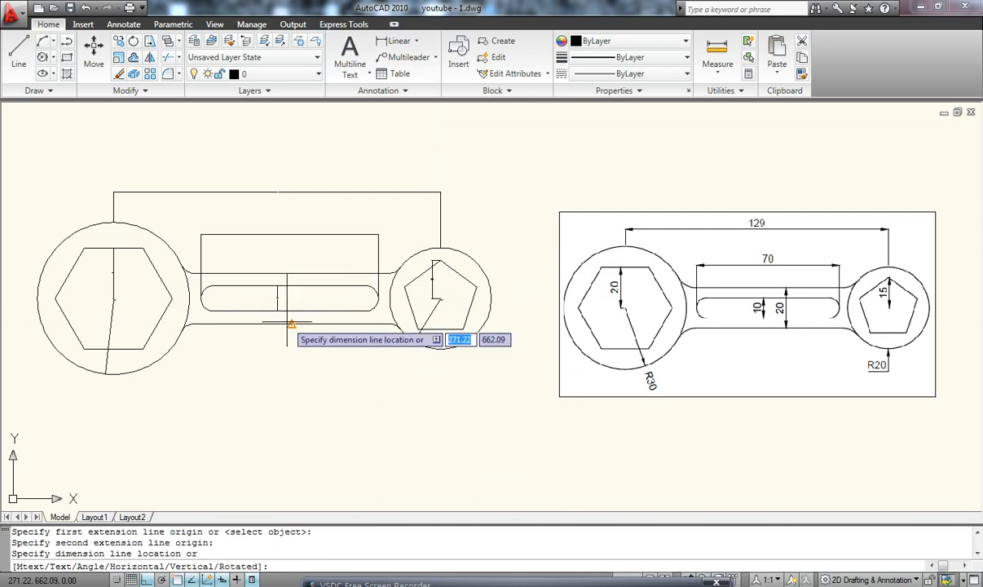
pyautogui.click(291, 325)
pyautogui.press('Escape')
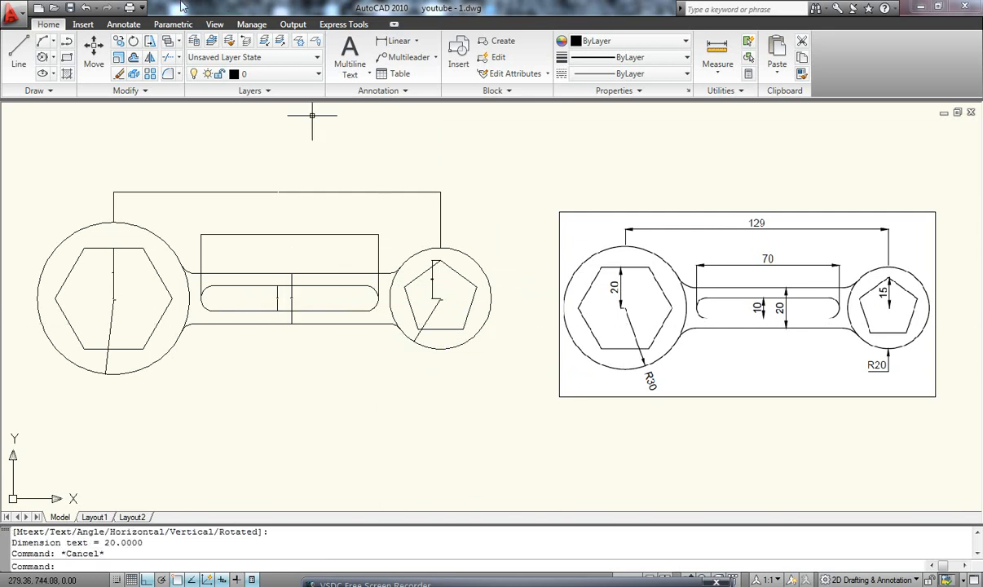
pyautogui.click(165, 193)
pyautogui.click(288, 232)
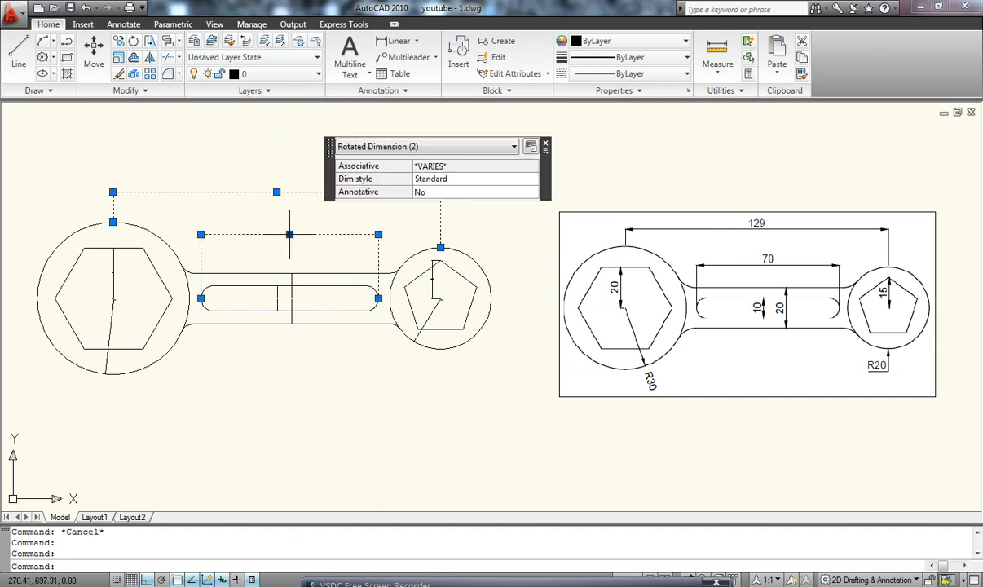
pyautogui.click(292, 281)
pyautogui.click(279, 304)
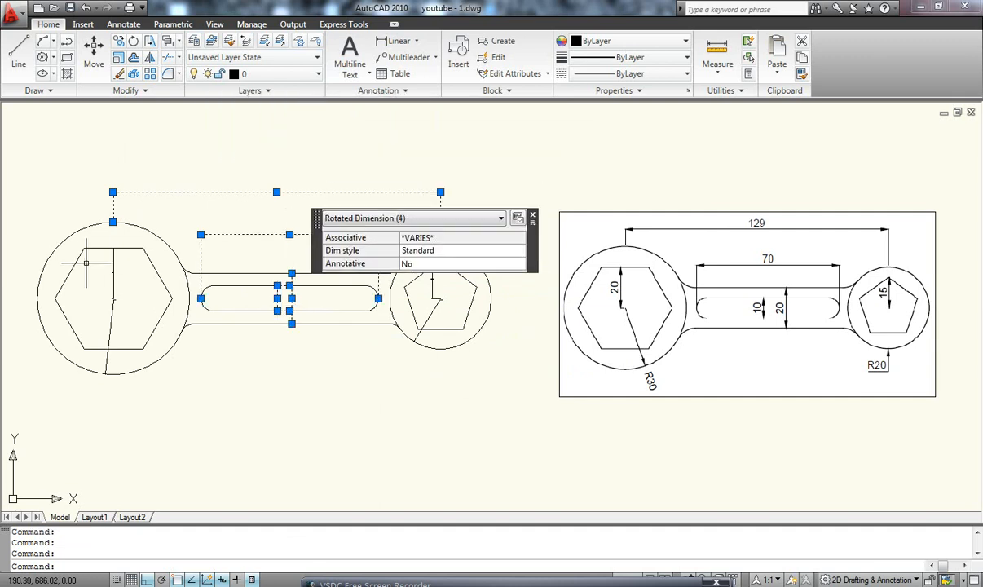
pyautogui.click(113, 270)
pyautogui.click(114, 308)
pyautogui.click(424, 319)
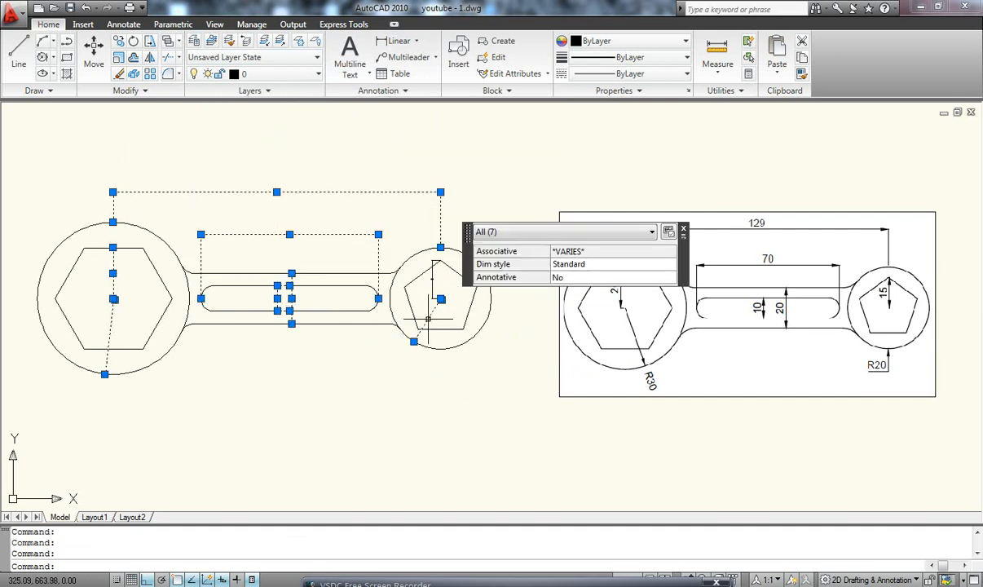
pyautogui.click(432, 282)
# Set the overall dimension scale to 25 for the centre distance, slot length, slot height, handle width, pentagon and both radius dimensions
pyautogui.doubleClick(301, 193)
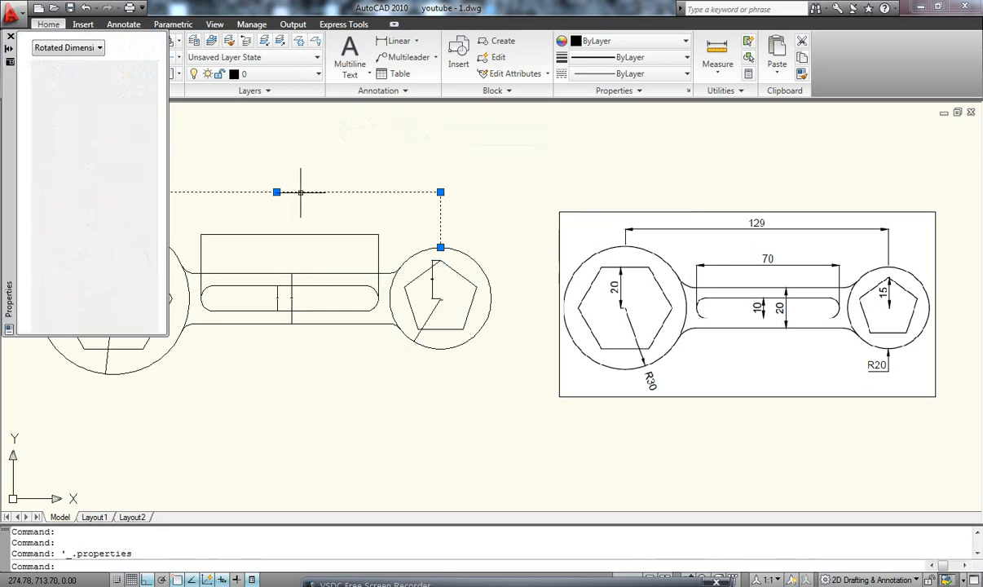
pyautogui.click(297, 234)
pyautogui.click(300, 273)
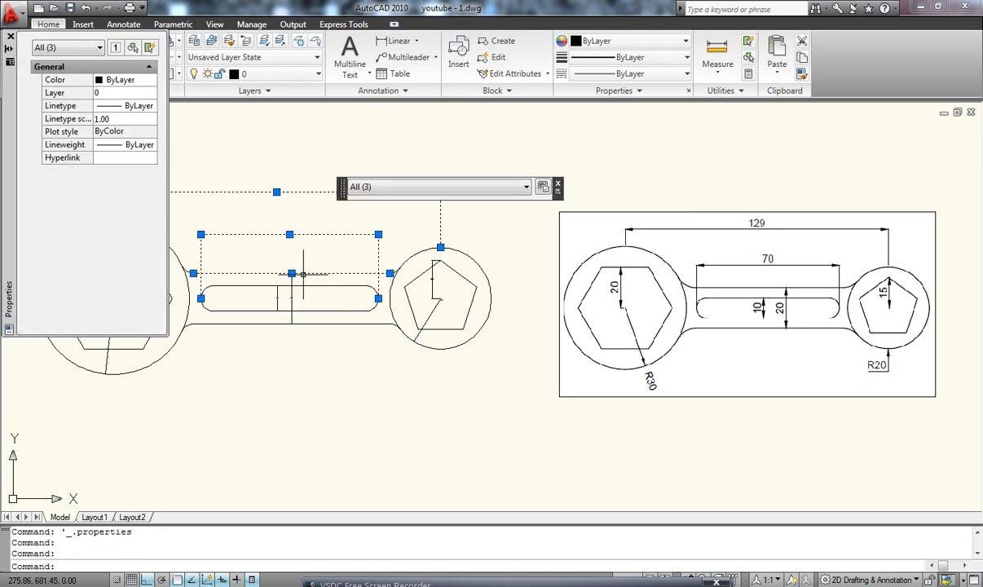
pyautogui.keyDown('shift'); pyautogui.click(303, 274); pyautogui.keyUp('shift')
pyautogui.click(280, 297)
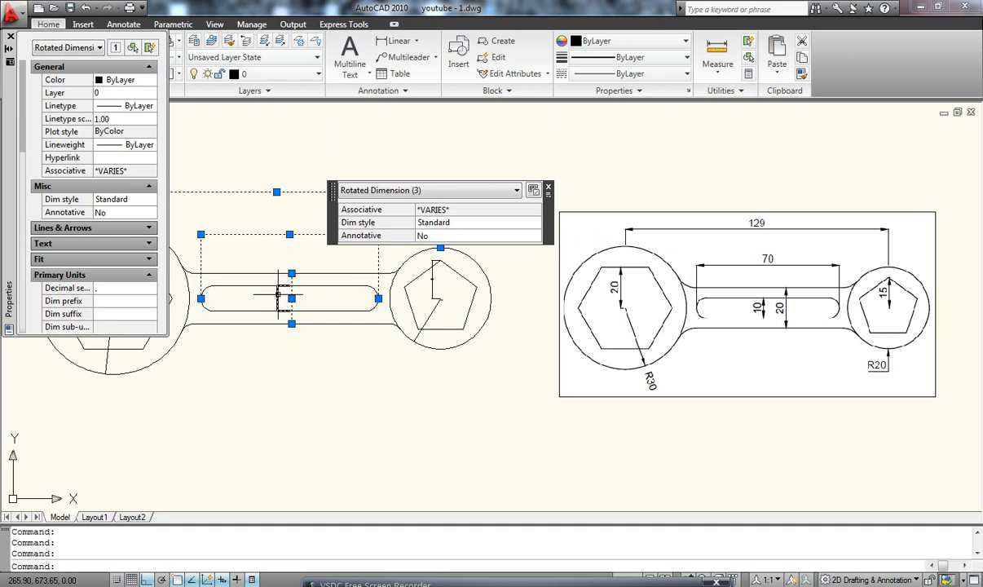
pyautogui.click(278, 295)
pyautogui.click(433, 286)
pyautogui.click(429, 316)
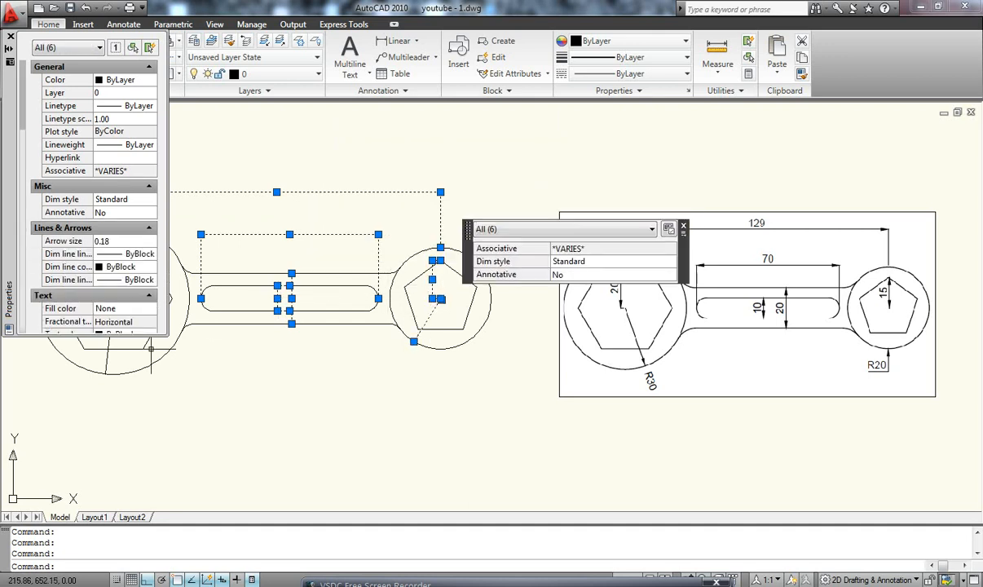
pyautogui.click(107, 359)
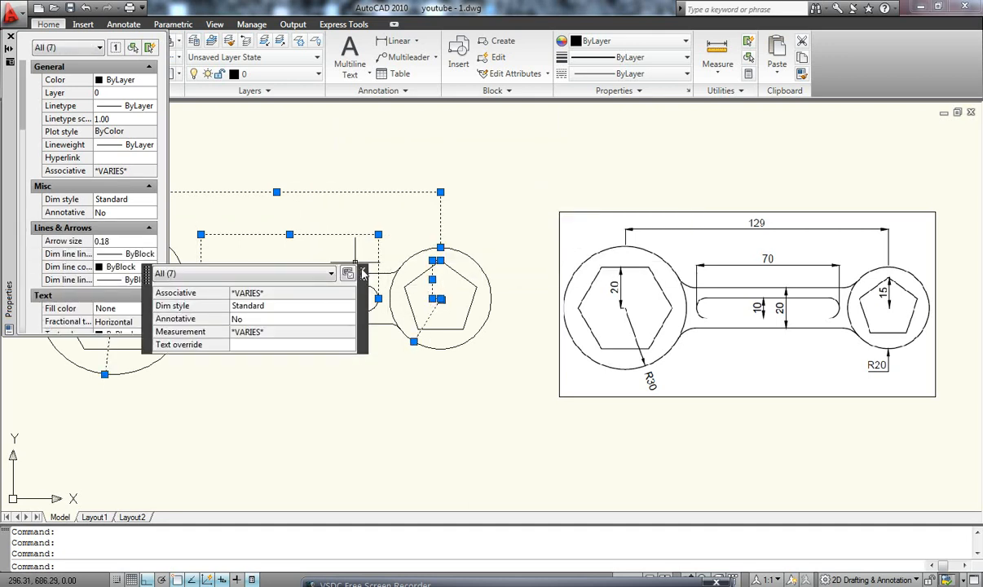
pyautogui.click(363, 271)
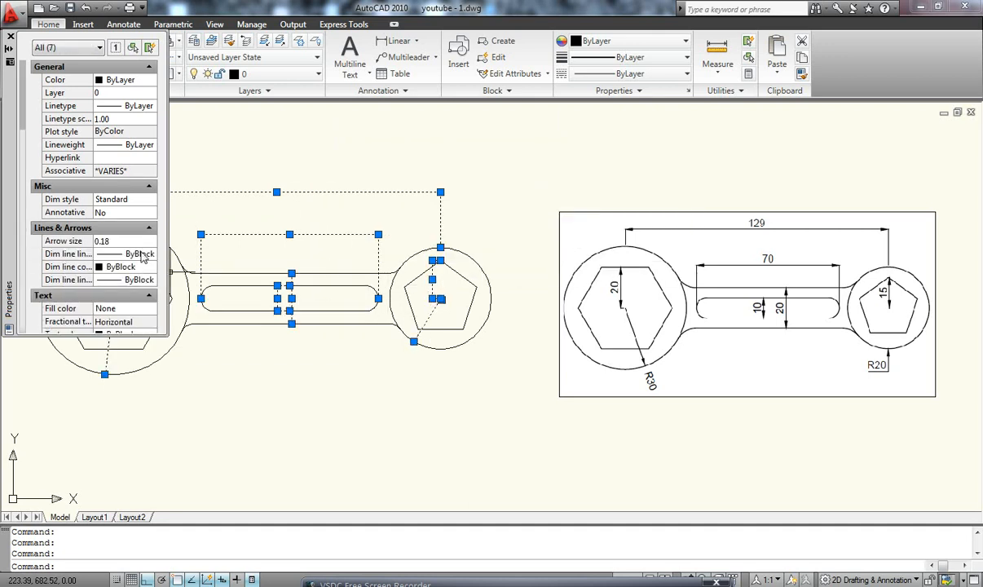
pyautogui.click(141, 298)
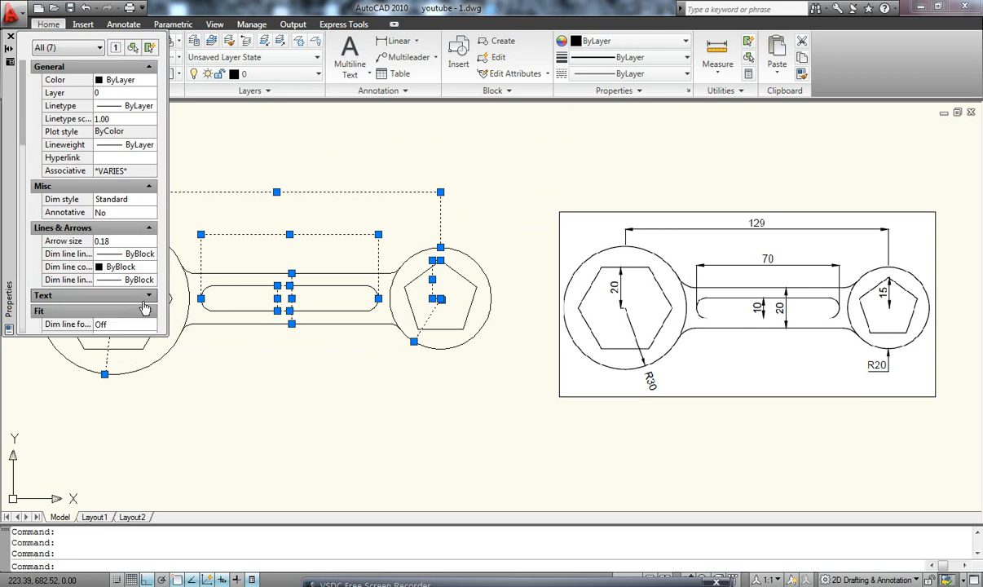
pyautogui.scroll(-3, 134, 292)
pyautogui.scroll(-3, 133, 292)
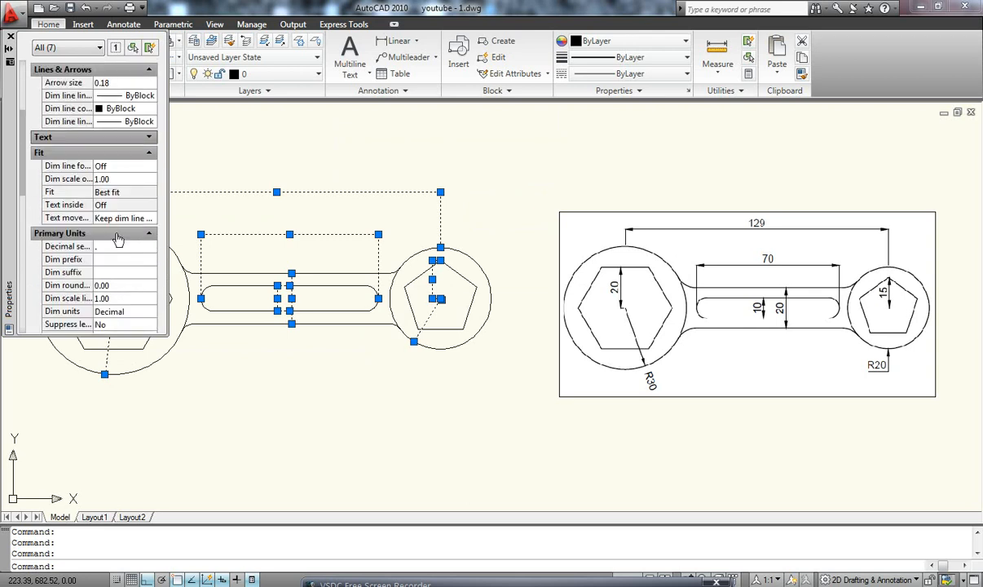
pyautogui.click(127, 179)
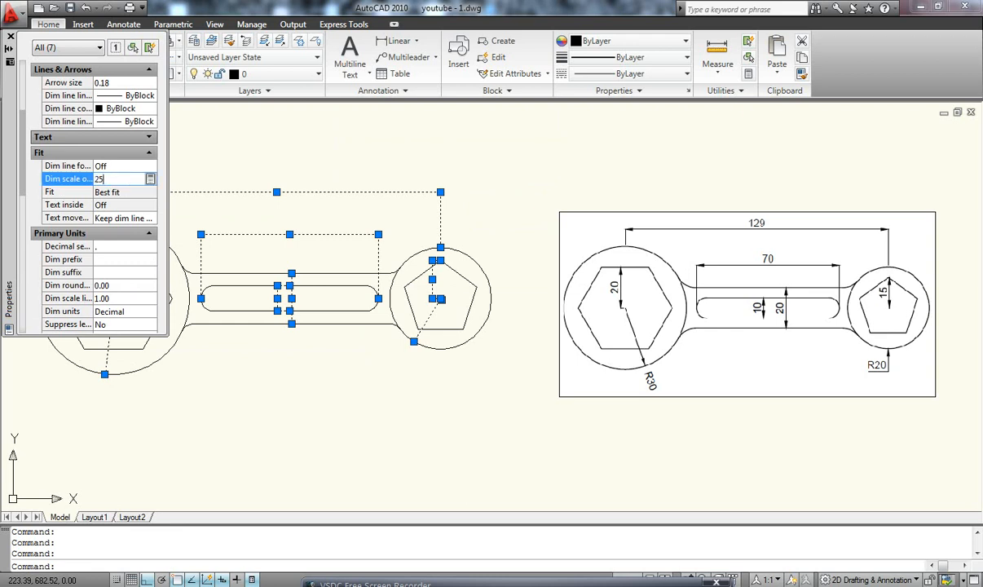
pyautogui.write('25')
pyautogui.press('Tab')
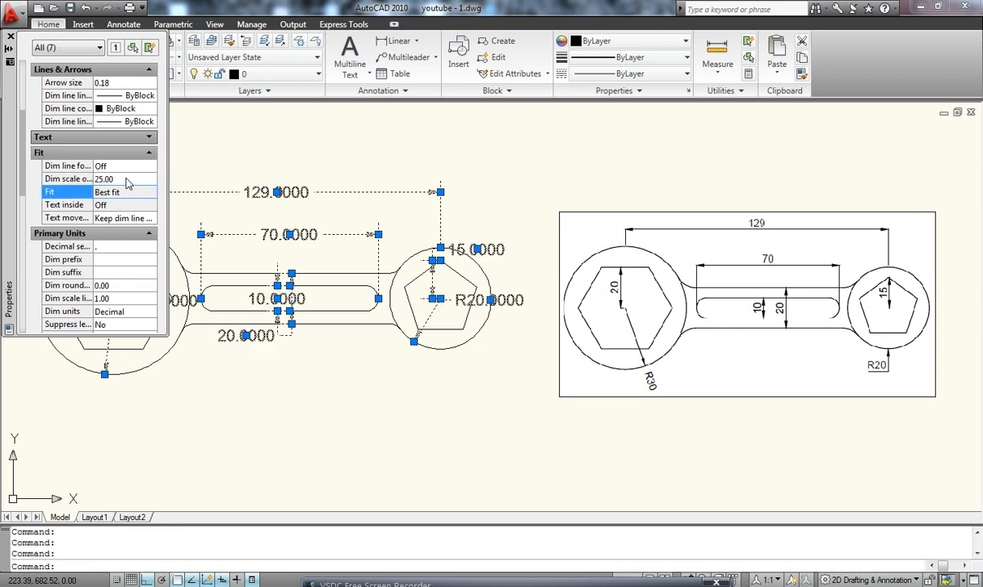
# Set the primary units precision of the selected dimensions to 0, then close their properties and clear the selection
pyautogui.click(144, 233)
pyautogui.click(145, 154)
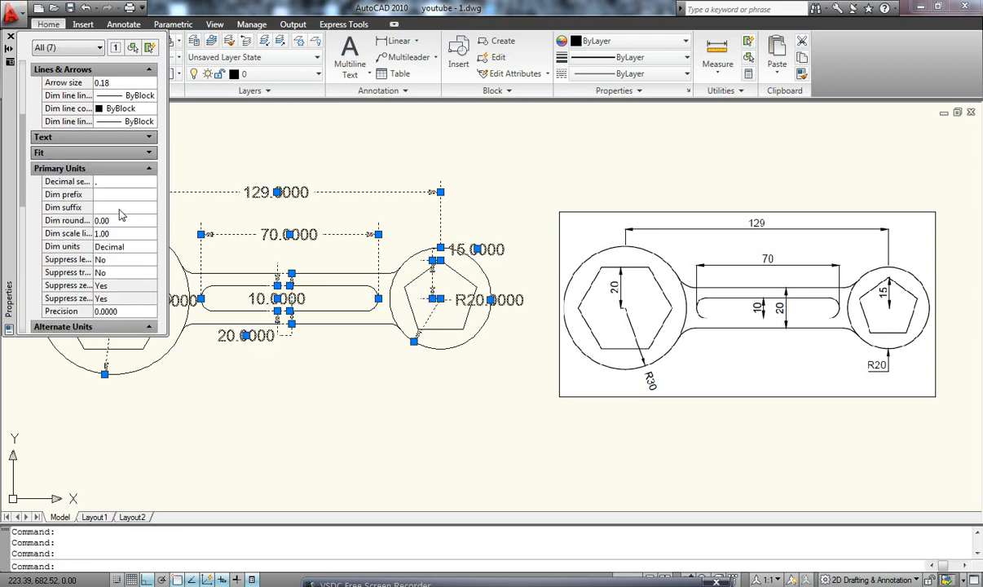
pyautogui.click(116, 314)
pyautogui.doubleClick(117, 313)
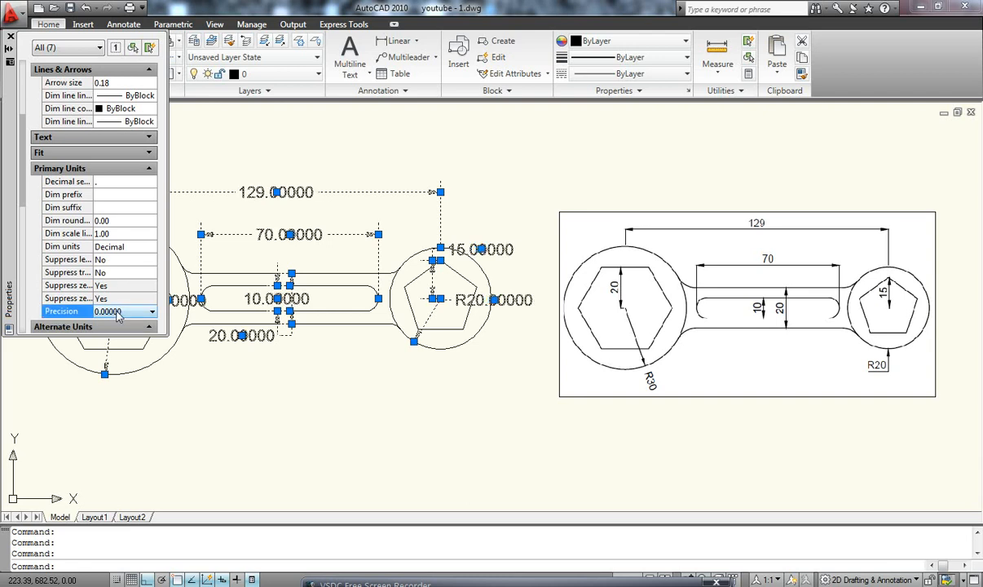
pyautogui.click(116, 314)
pyautogui.click(122, 326)
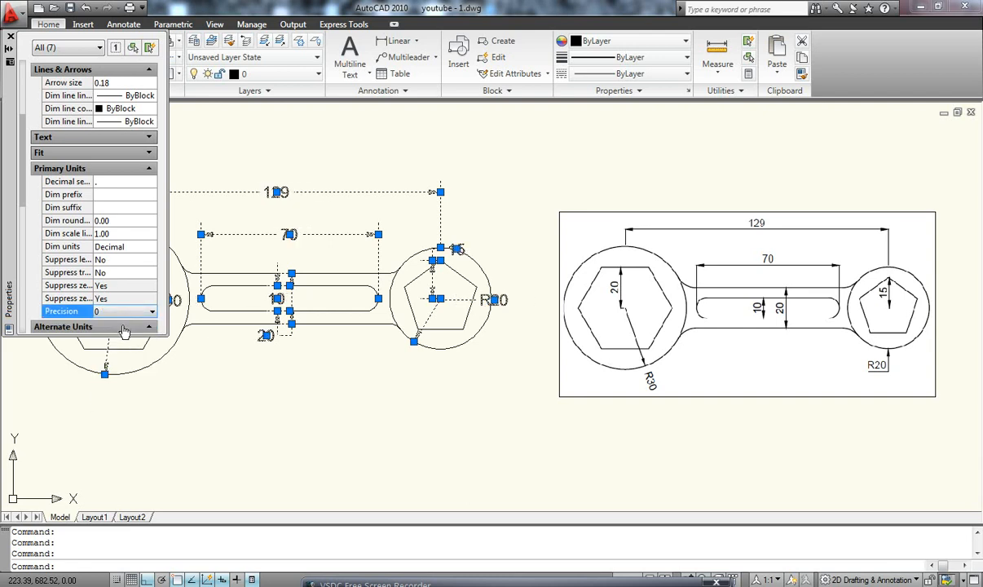
pyautogui.click(195, 139)
pyautogui.press('Escape')
pyautogui.click(12, 39)
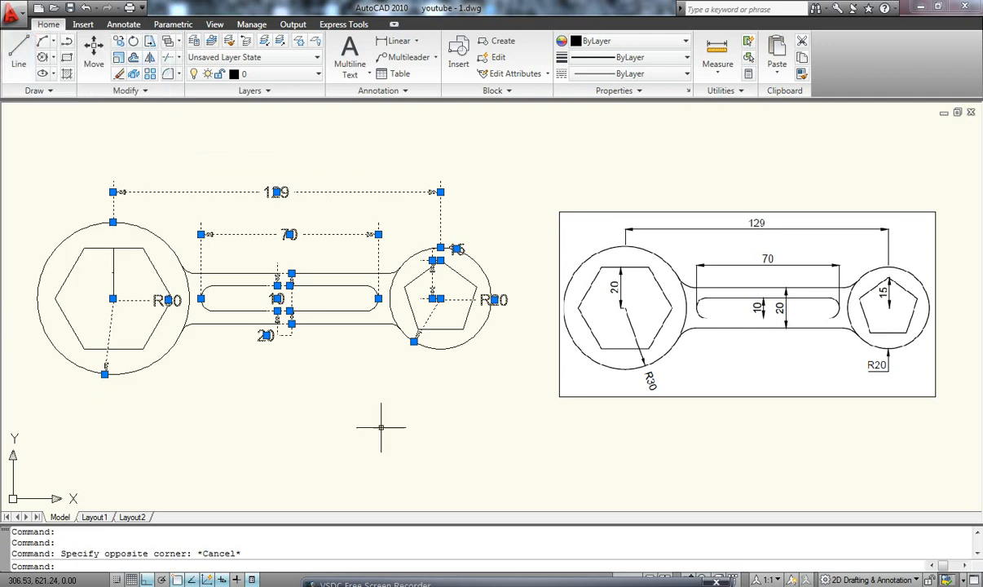
pyautogui.press('Escape')
# Swing the large circle's radius dimension so its arrow points to the circle's lower-right part
pyautogui.click(105, 370)
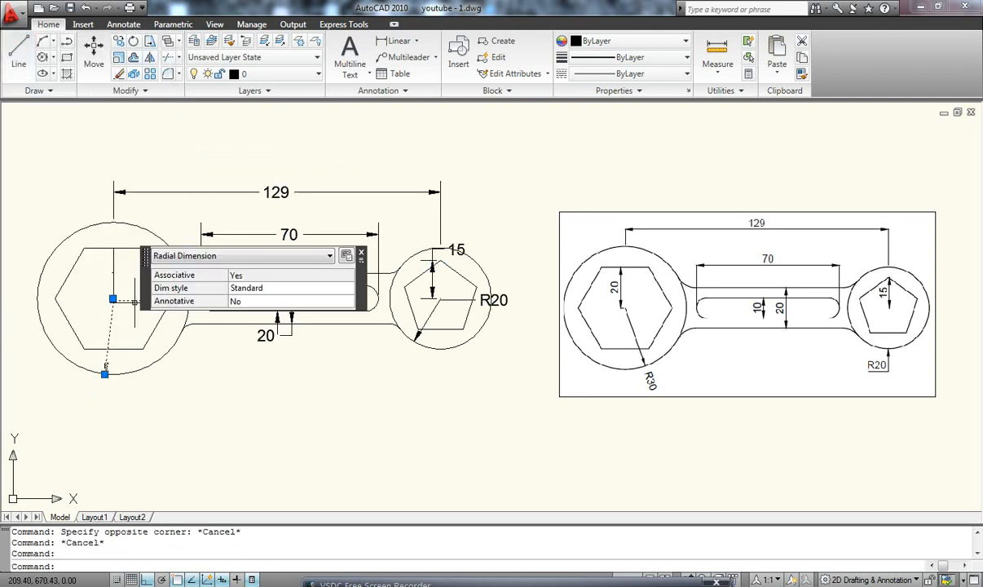
pyautogui.click(105, 374)
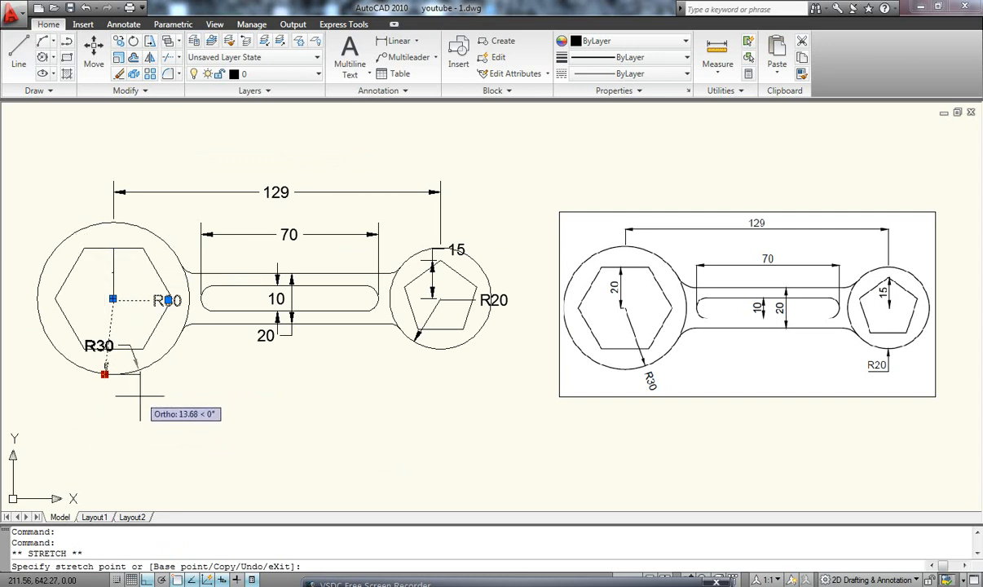
pyautogui.click(140, 396)
pyautogui.press('Escape')
# Swing the small circle's radius dimension so its arrow sits closer to the bottom of the circle
pyautogui.click(424, 325)
pyautogui.click(413, 342)
pyautogui.click(405, 383)
pyautogui.press('Escape')
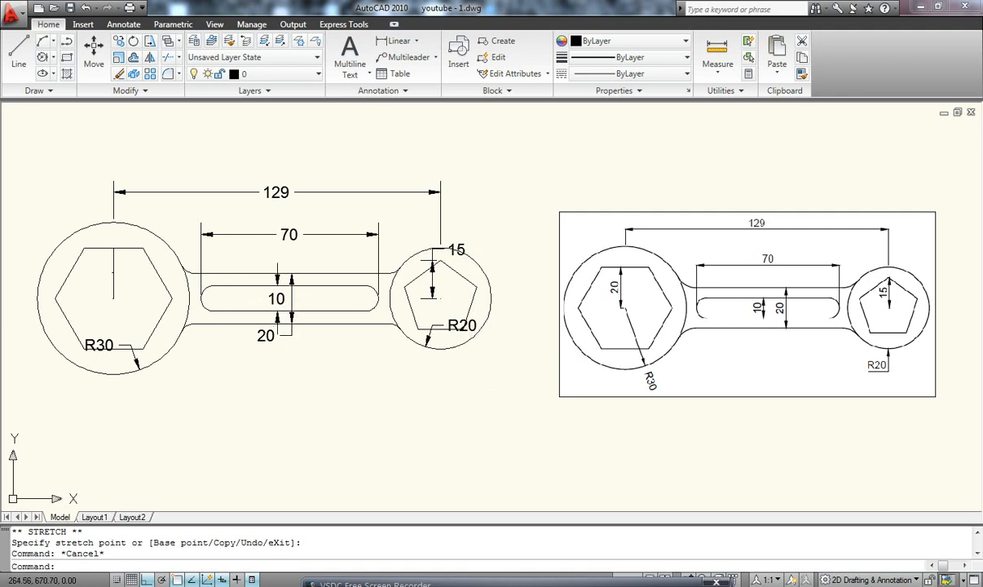
# Shift the slot height dimension slightly toward the hexagonal end, away from the handle width dimension
pyautogui.click(277, 297)
pyautogui.click(278, 298)
pyautogui.click(289, 306)
pyautogui.press('Escape')
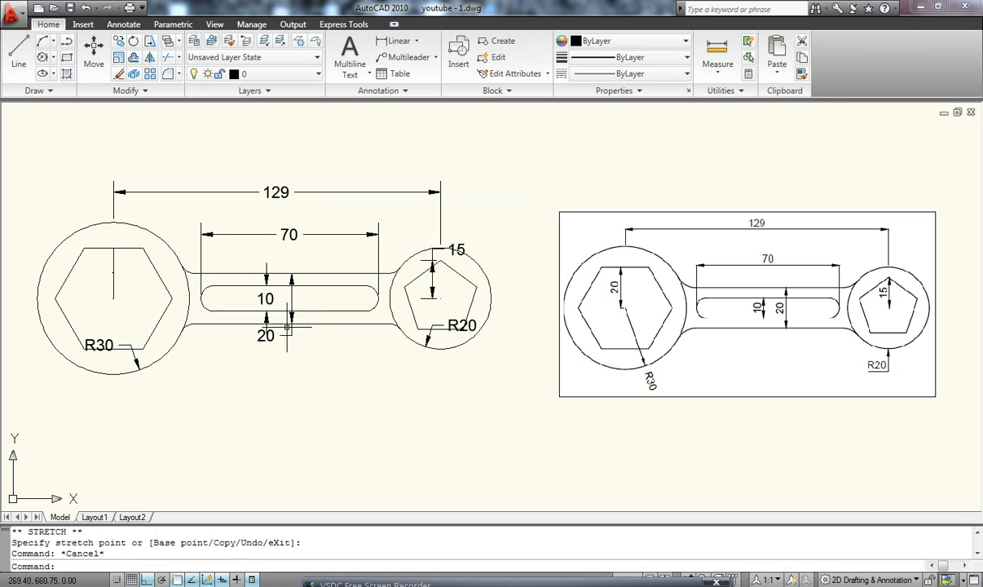
# Try to reposition the handle width dimension
pyautogui.click(291, 318)
pyautogui.click(291, 325)
pyautogui.click(301, 314)
pyautogui.press('Escape')
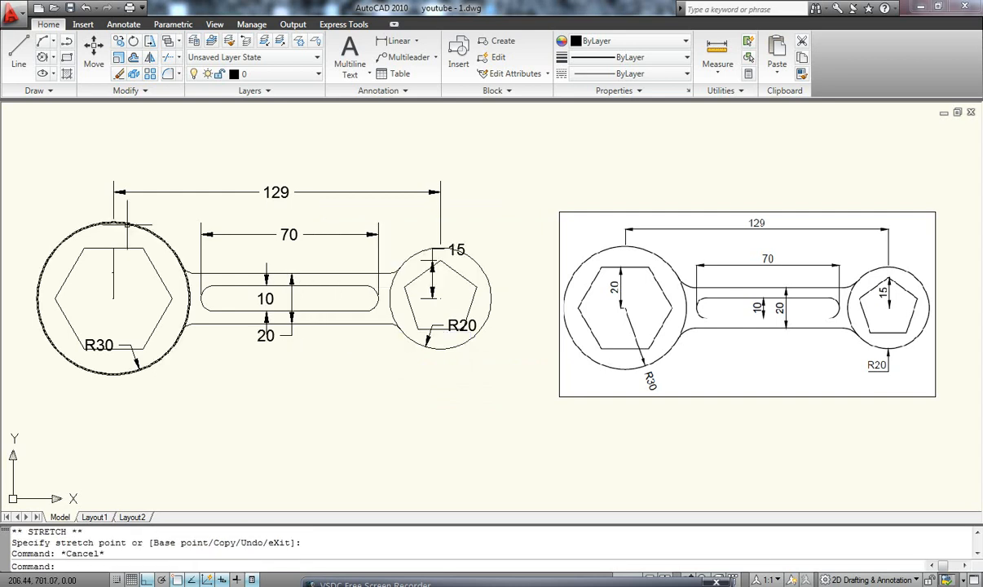
# Set the overall dimension scale of the hexagon's vertical dimension to 25
pyautogui.doubleClick(112, 260)
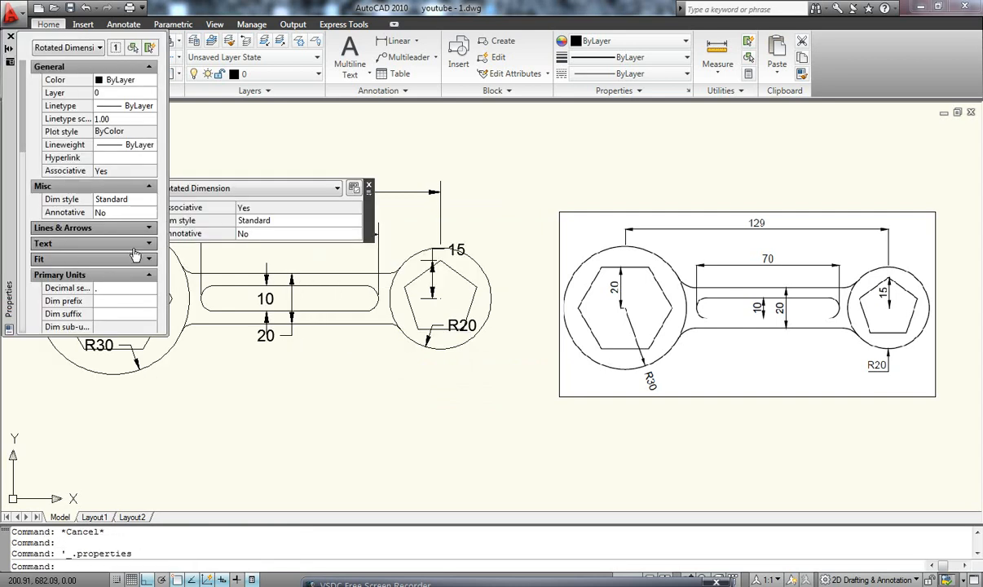
pyautogui.click(147, 259)
pyautogui.click(119, 299)
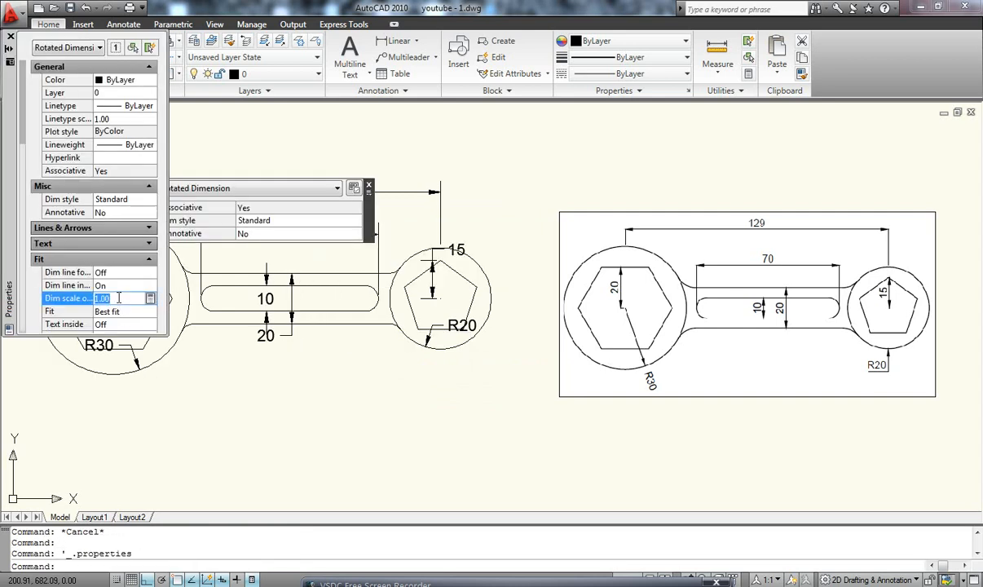
pyautogui.press('Return')
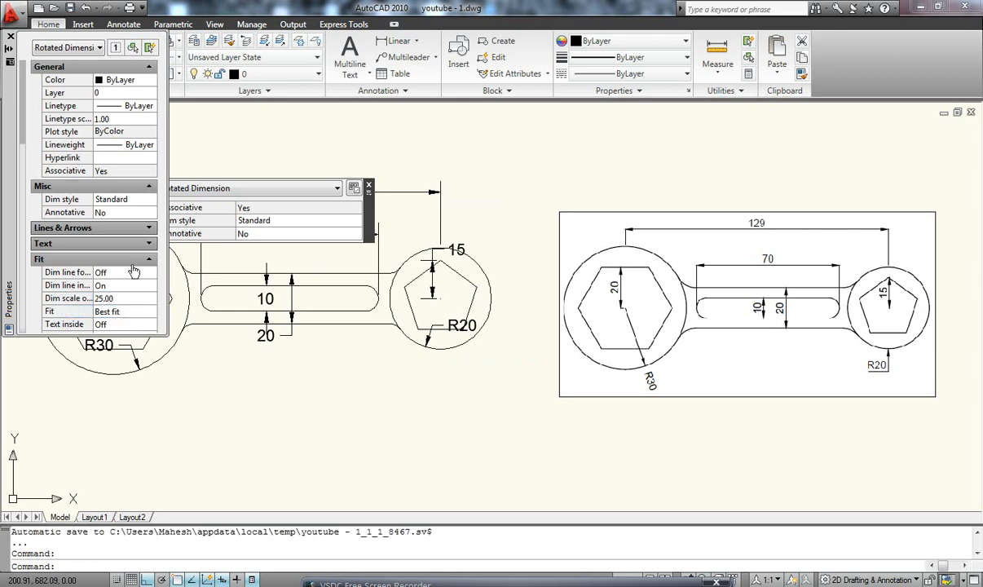
# Set the precision of the hexagon's vertical dimension to 0, then clear the selection and close its properties
pyautogui.click(150, 259)
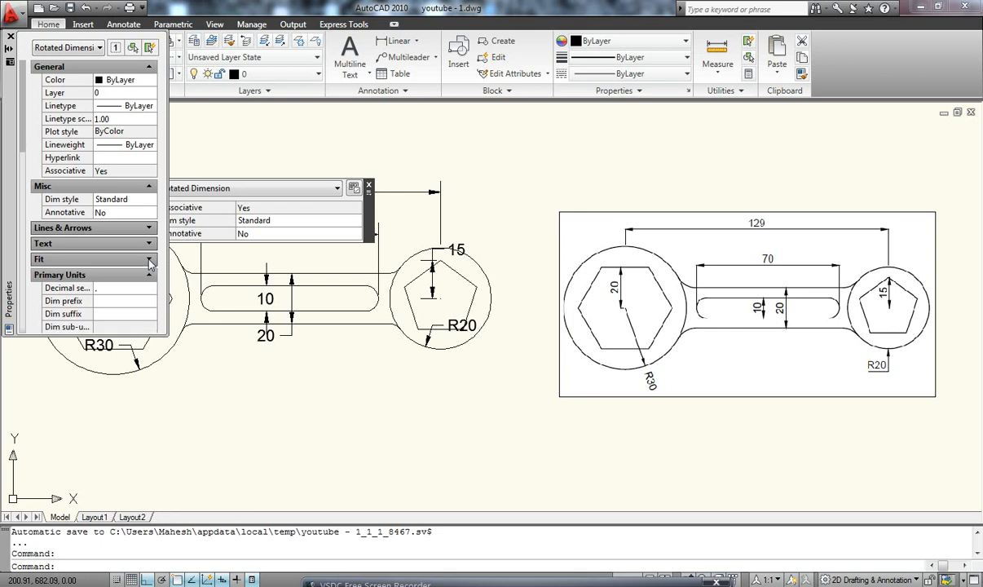
pyautogui.scroll(-3, 128, 302)
pyautogui.scroll(-2, 128, 295)
pyautogui.click(130, 285)
pyautogui.click(131, 286)
pyautogui.click(111, 298)
pyautogui.press('Escape')
pyautogui.press('Escape')
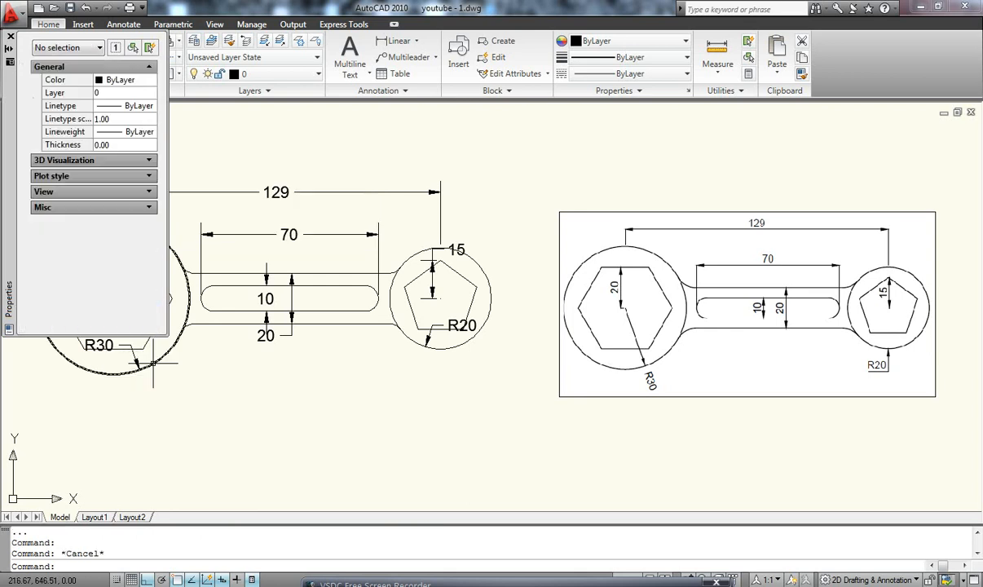
pyautogui.click(10, 37)
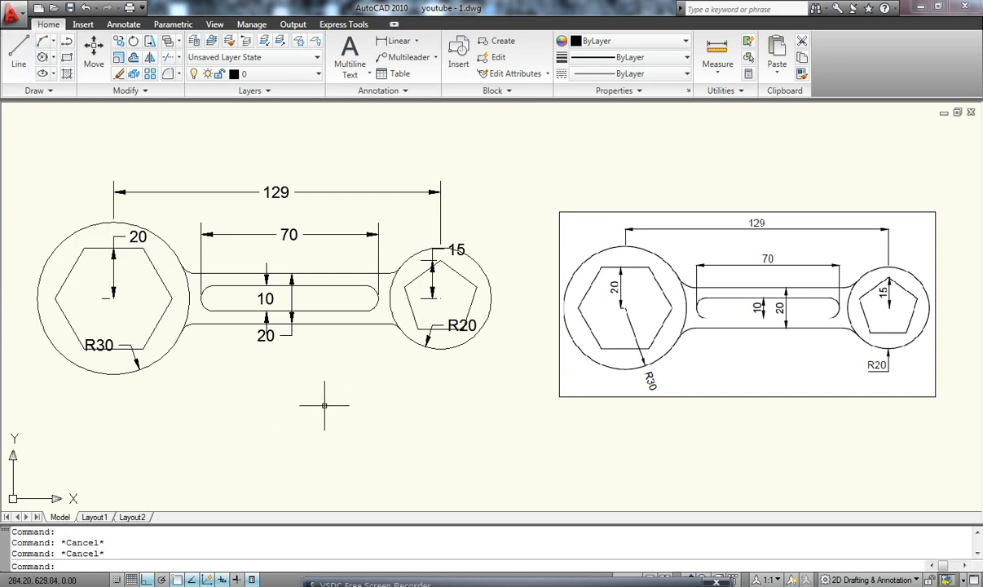
pyautogui.moveTo(324, 406); pyautogui.dragTo(325, 417, button='middle')
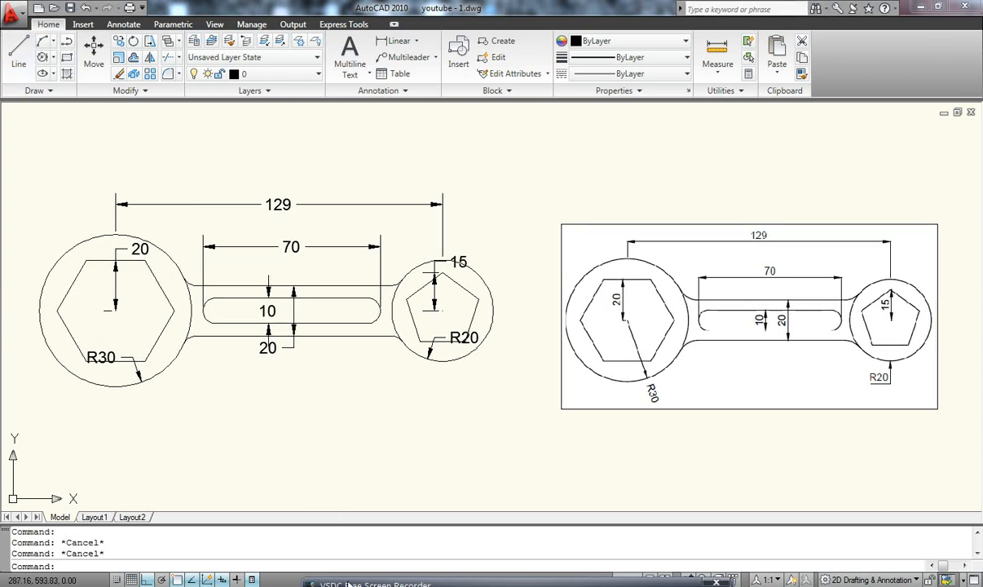